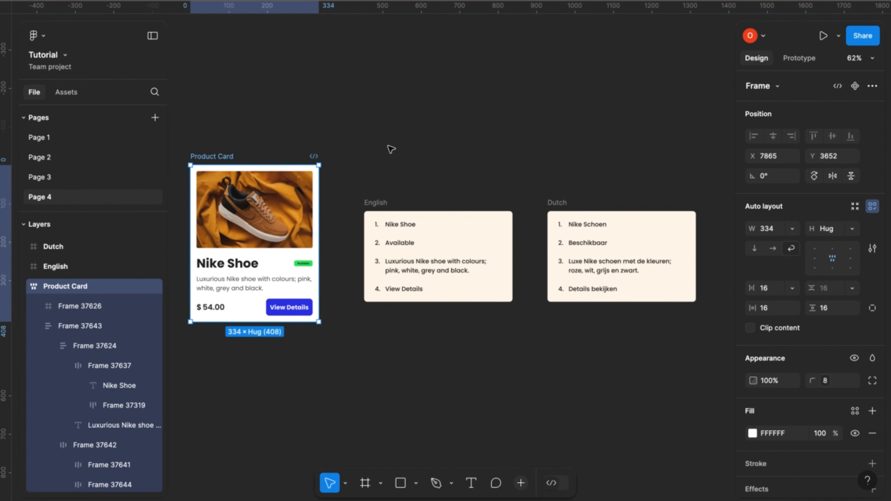
Open the page's local variables and review the list of existing collections.
left_click(391, 149)
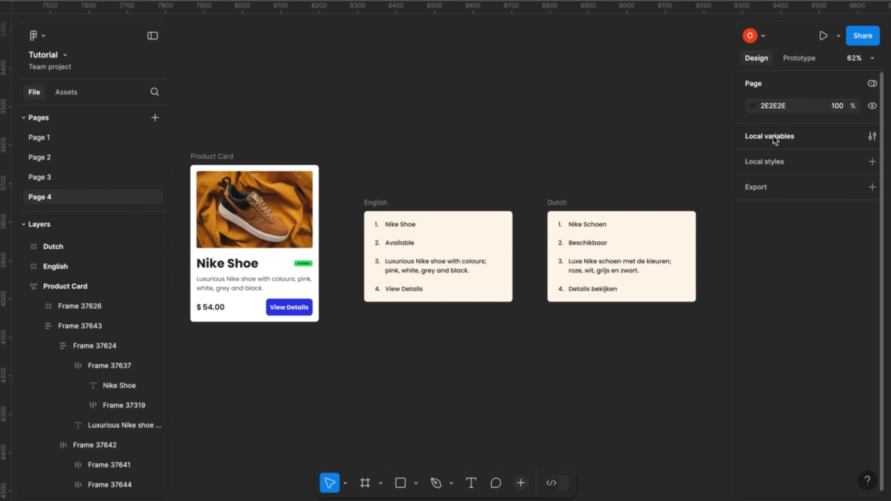
left_click(765, 138)
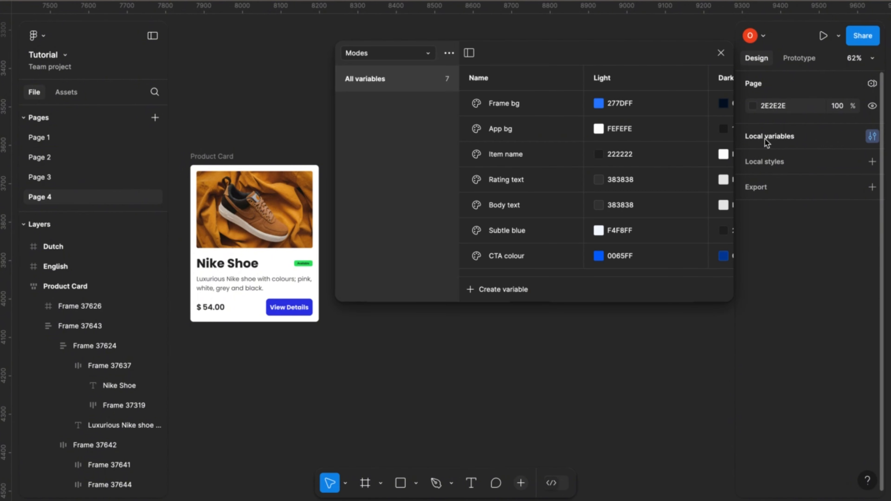
left_click(432, 58)
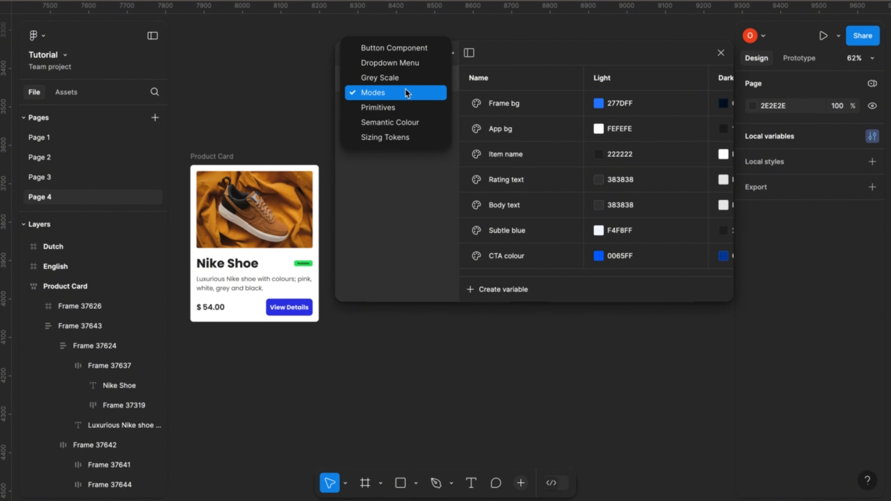
left_click(416, 176)
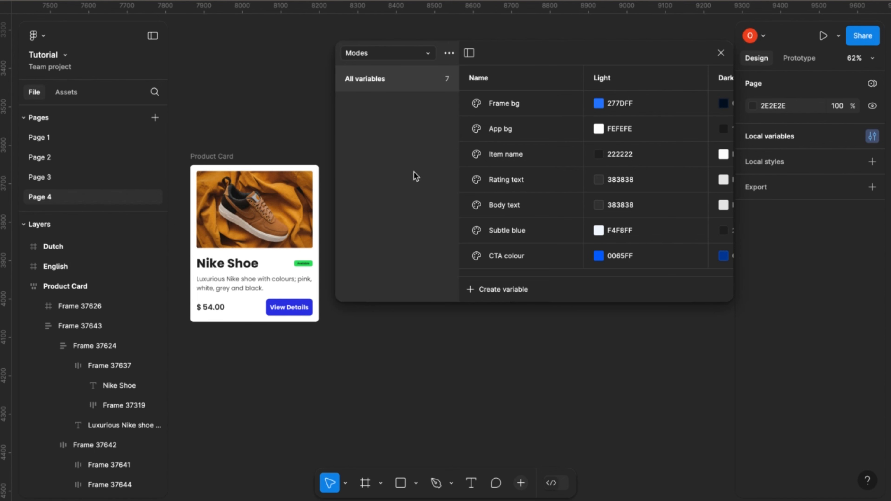
Create a new variable collection named "Language Switch".
left_click(449, 54)
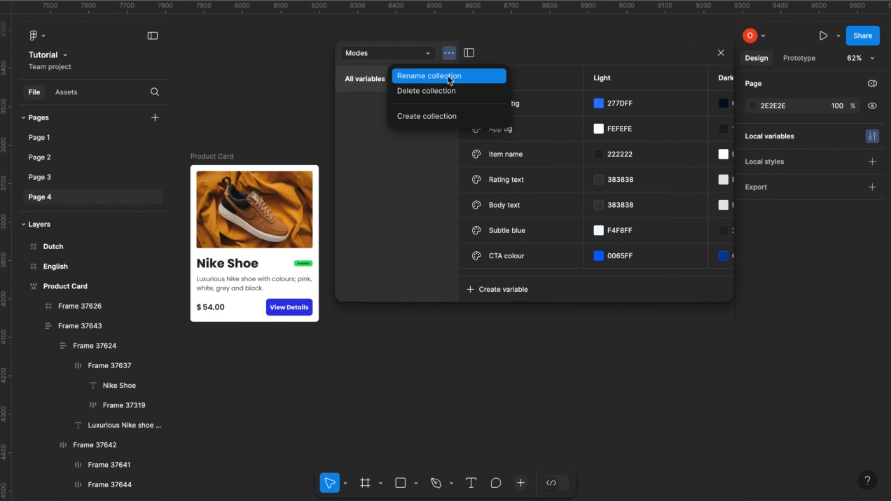
left_click(429, 119)
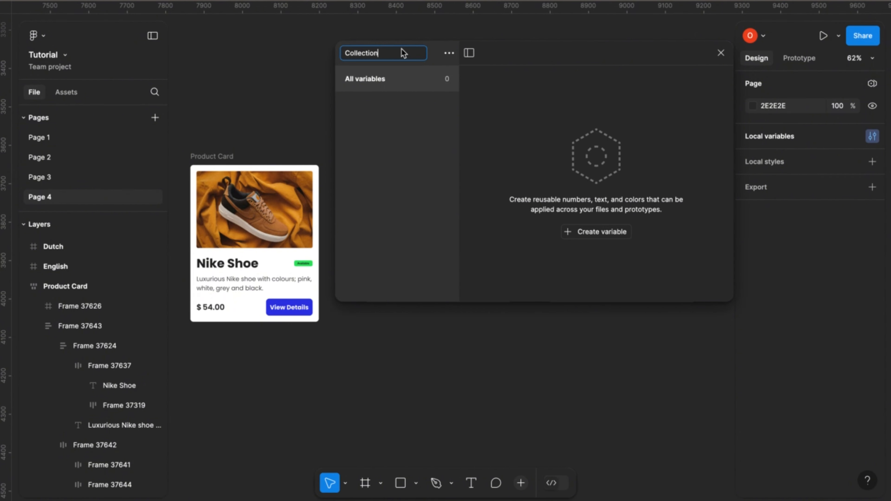
key("BackSpace")
key("BackSpace")
key("BackSpace")
key("BackSpace")
key("BackSpace")
key("BackSpace")
key("BackSpace")
key("BackSpace")
key("BackSpace")
key("BackSpace")
type("4")
type("angua")
type("f")
type("ge ")
type("S")
type("witch")
key("Return")
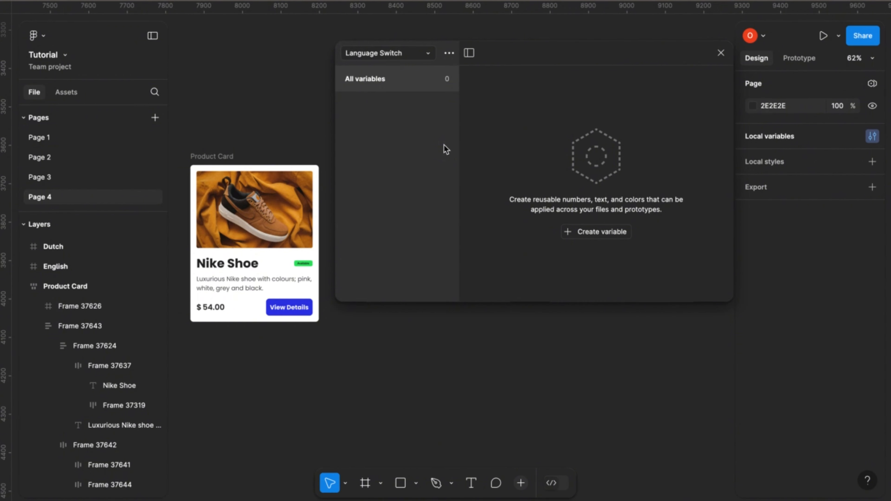
Create a string variable named "Product name" in the Language Switch collection.
left_click(594, 234)
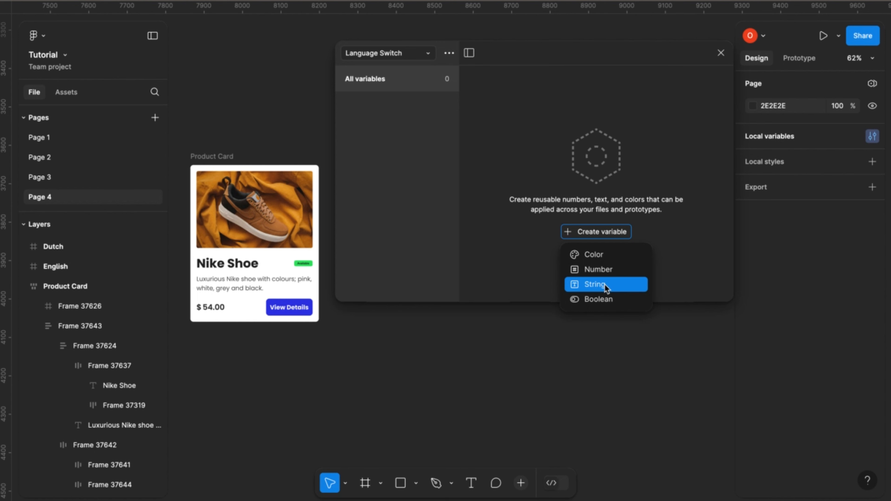
left_click(598, 290)
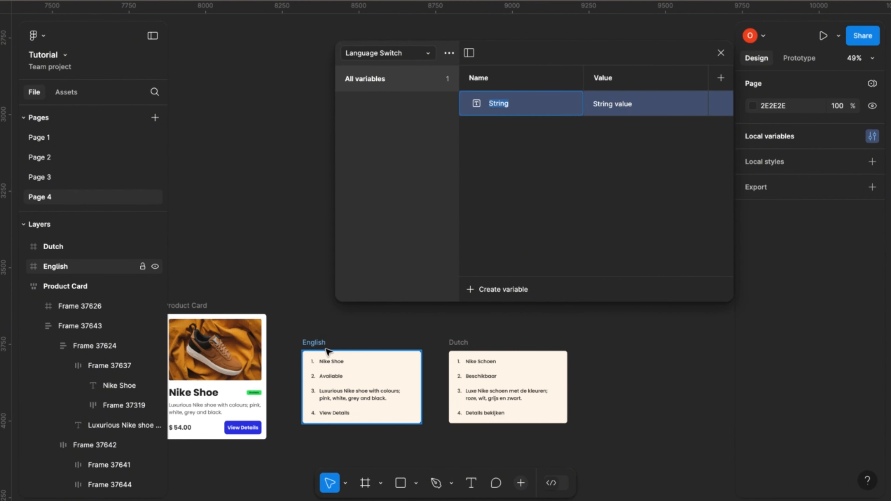
scroll(327, 349, "up", 4)
scroll(328, 350, "up", 1)
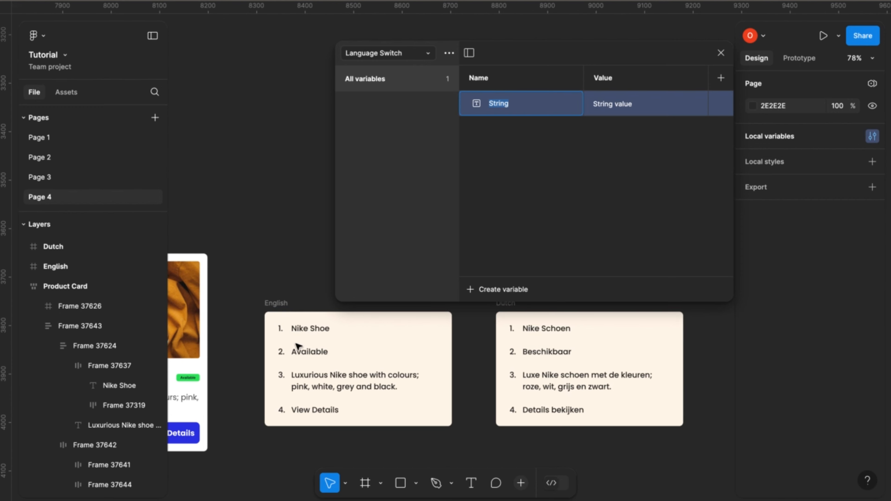
scroll(321, 365, "down", 3)
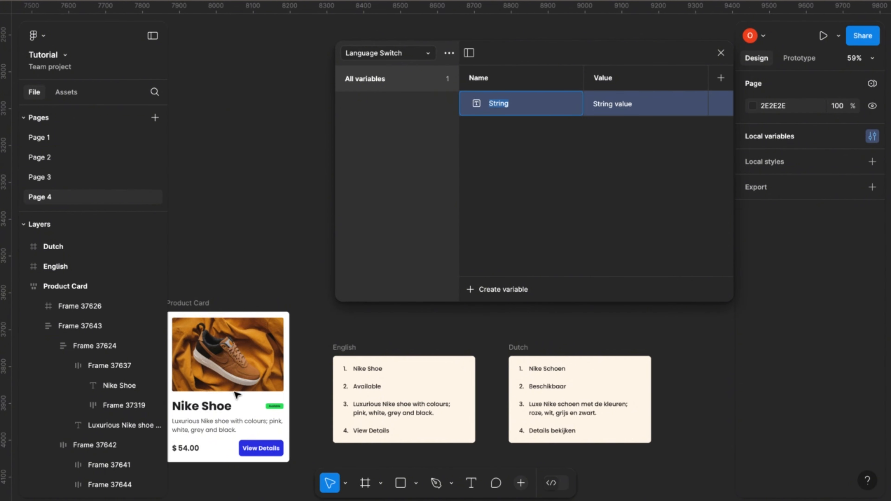
scroll(234, 394, "left", 1)
scroll(575, 402, "right", 1)
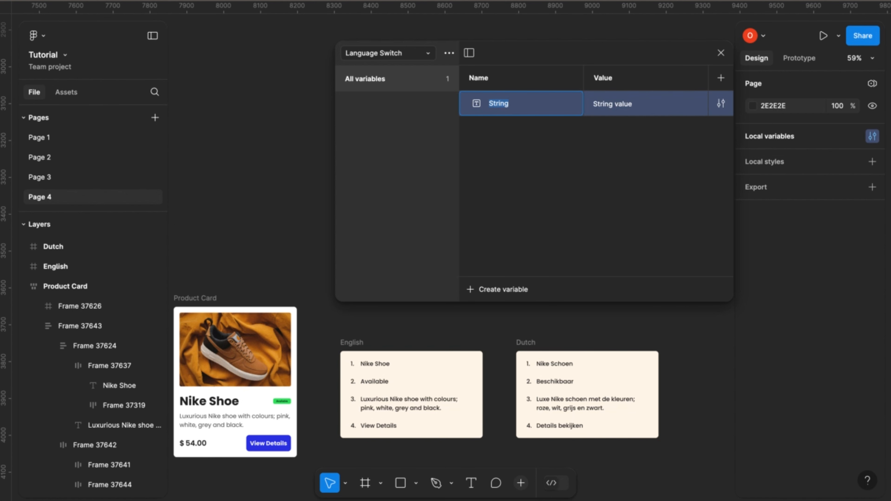
type("Product name")
Set the value of the Product name variable to "Nike Shoe".
left_click(613, 109)
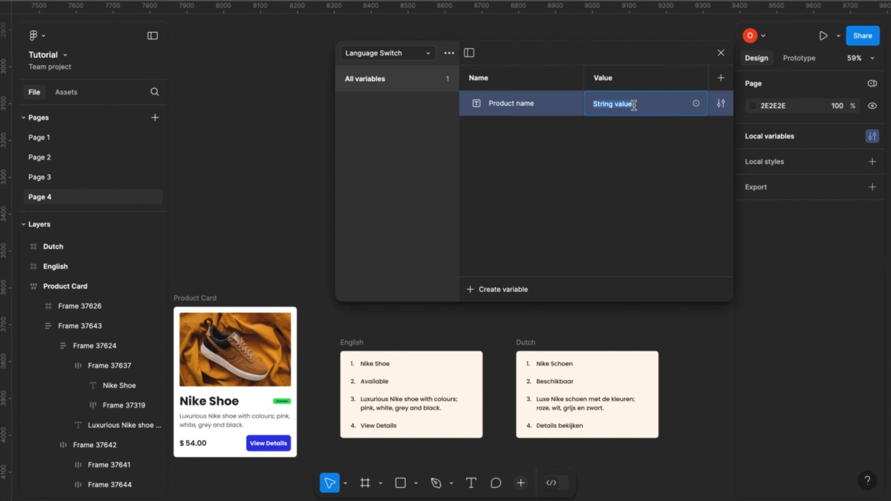
type("Nike Shoe")
key("Return")
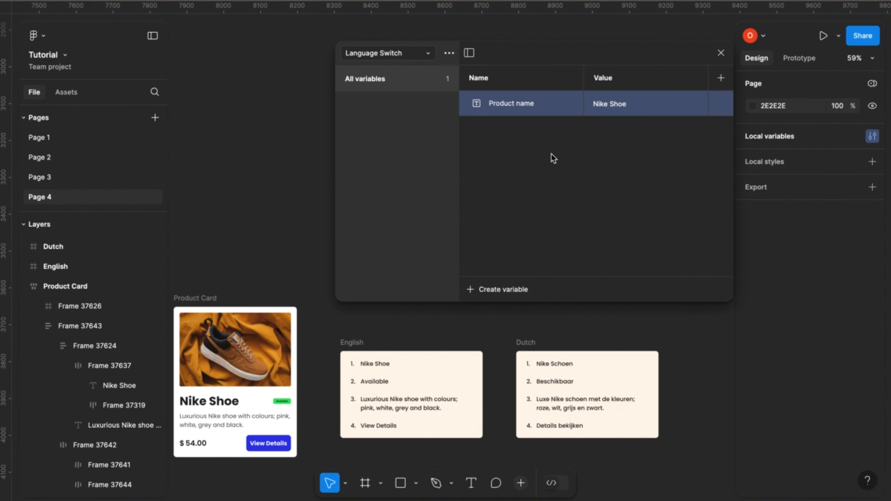
Duplicate the Product name variable and name the copy "Tag".
right_click(539, 105)
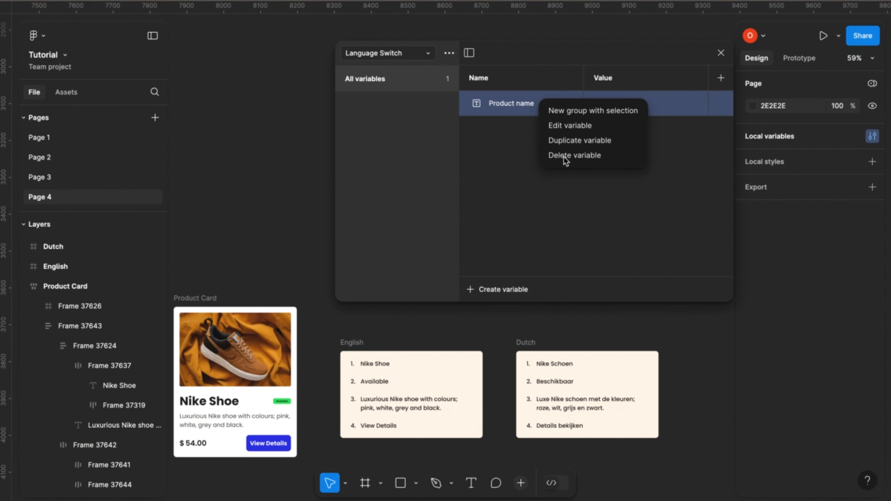
left_click(569, 144)
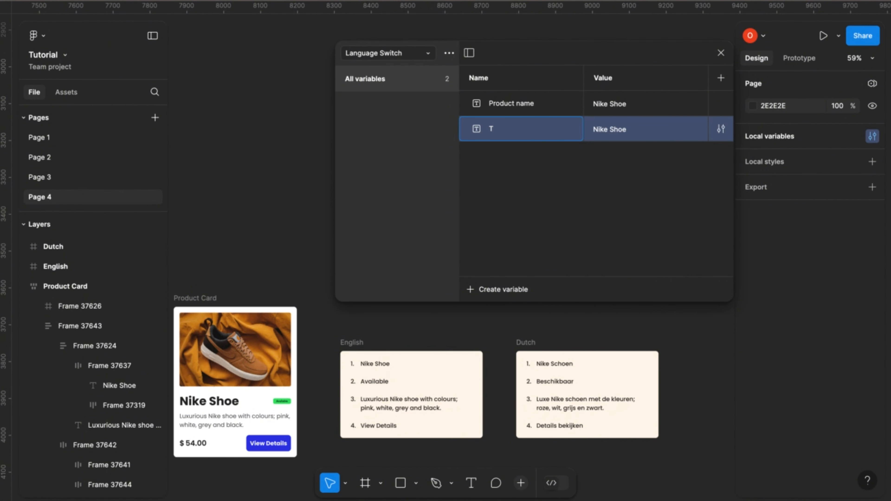
type("a")
key("BackSpace")
type("ag")
Copy "Available" from the English frame and paste it as the Tag variable's value.
left_click(616, 130)
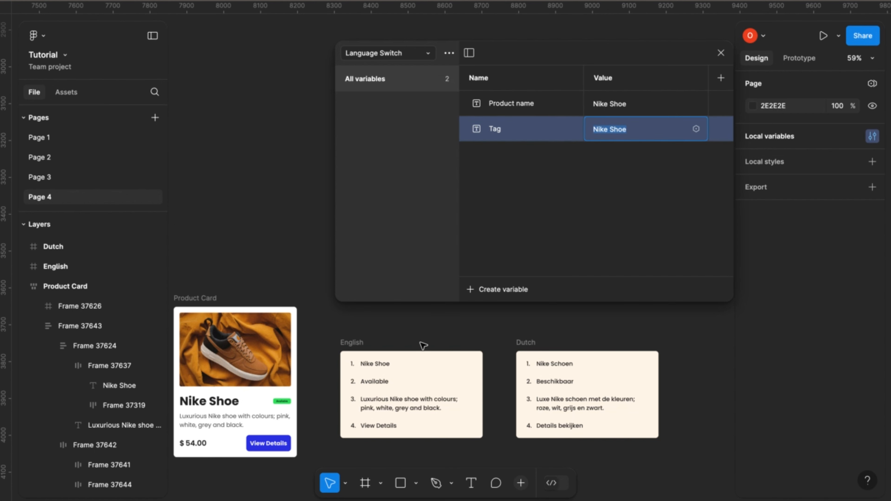
left_click(385, 384)
right_click(385, 384)
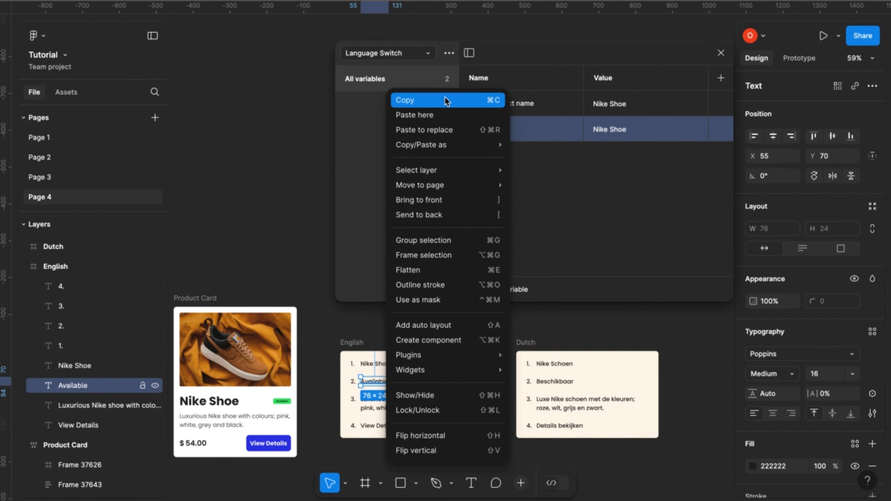
left_click(430, 102)
left_click(610, 128)
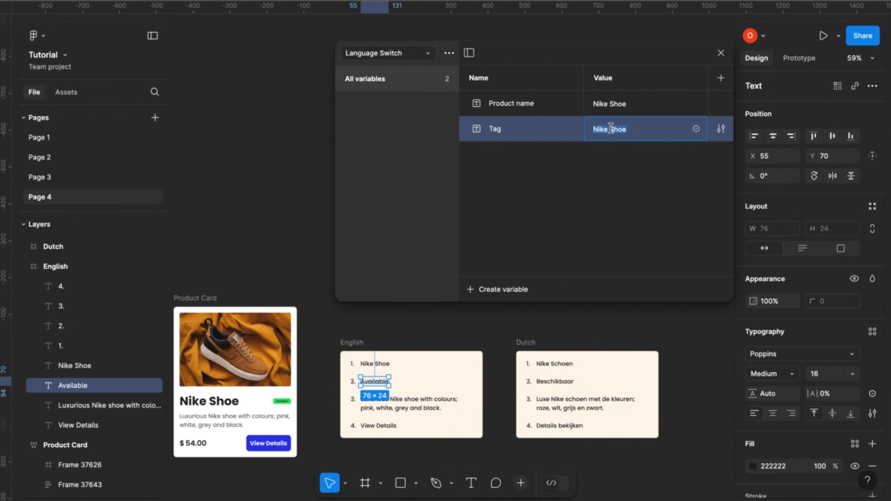
key("ctrl+v")
Duplicate the Tag variable and name the copy "Details".
left_click(549, 132)
right_click(548, 131)
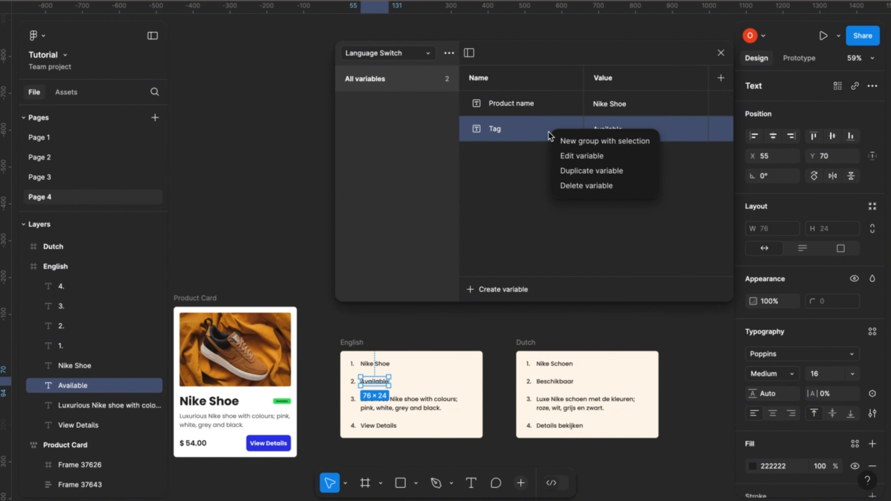
left_click(576, 170)
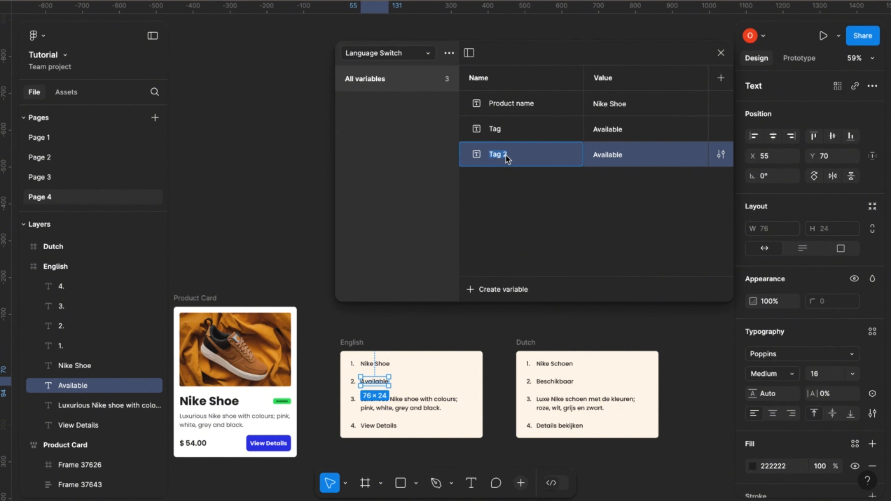
type("Details")
key("Return")
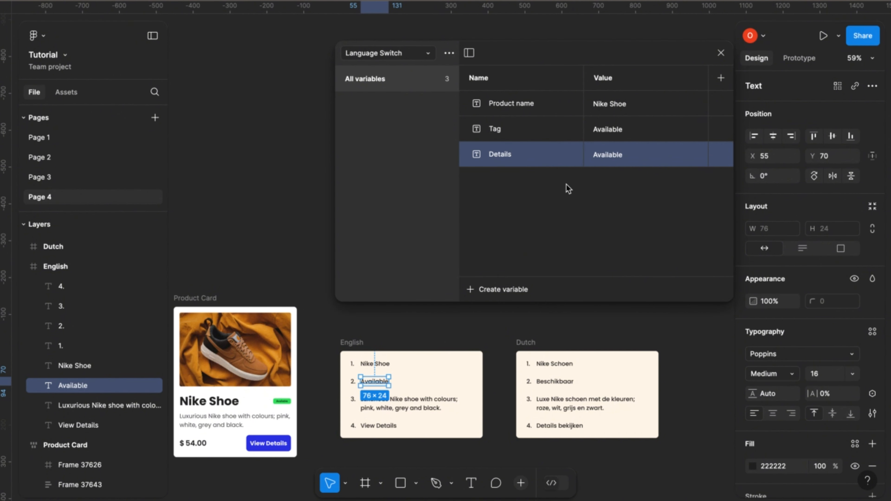
Copy the "Luxurious Nike shoe with colours; pink, white, grey and black." text from the English frame into the Details variable's value.
left_click(401, 404)
right_click(401, 404)
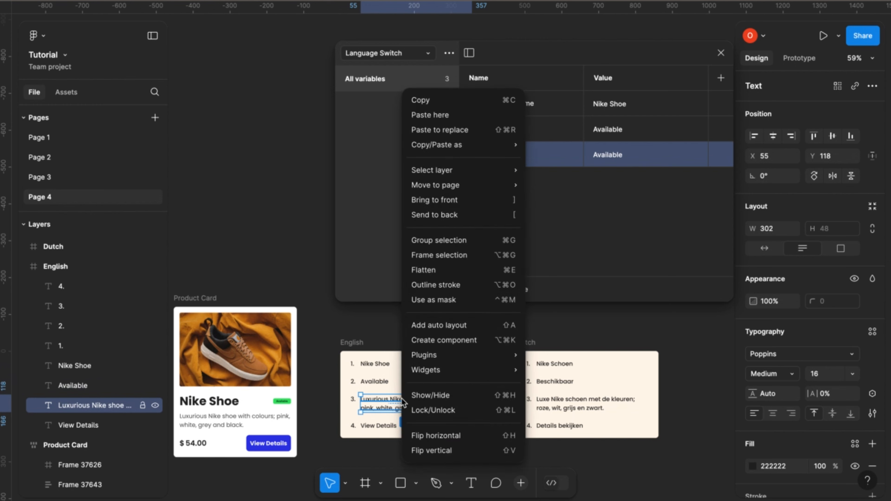
left_click(447, 99)
double_click(616, 154)
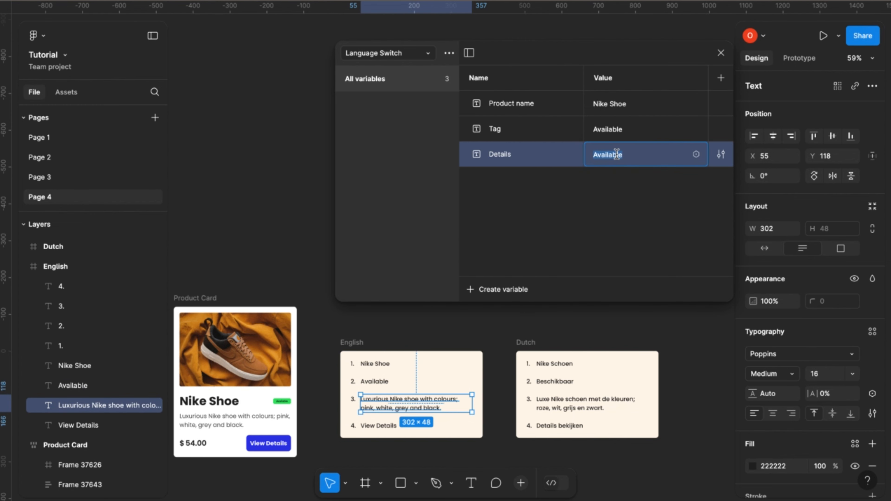
key("ctrl+v")
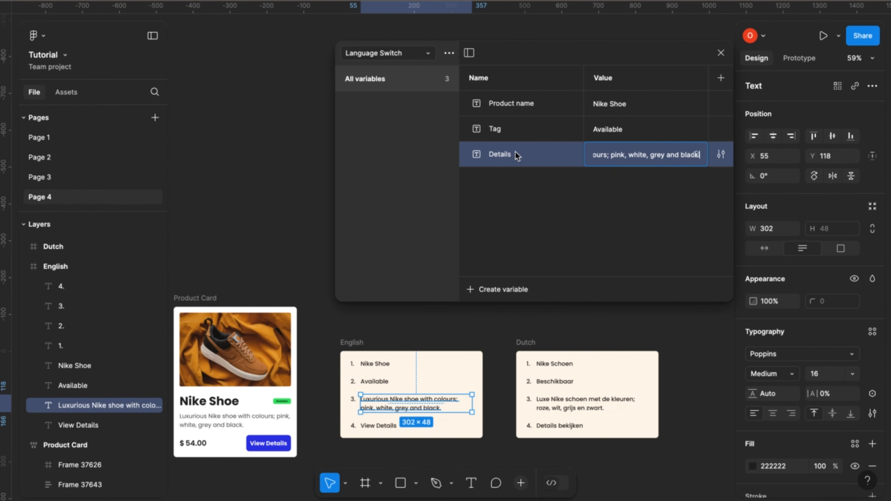
Duplicate the Details variable and name the copy "CTA text".
left_click(521, 157)
right_click(522, 158)
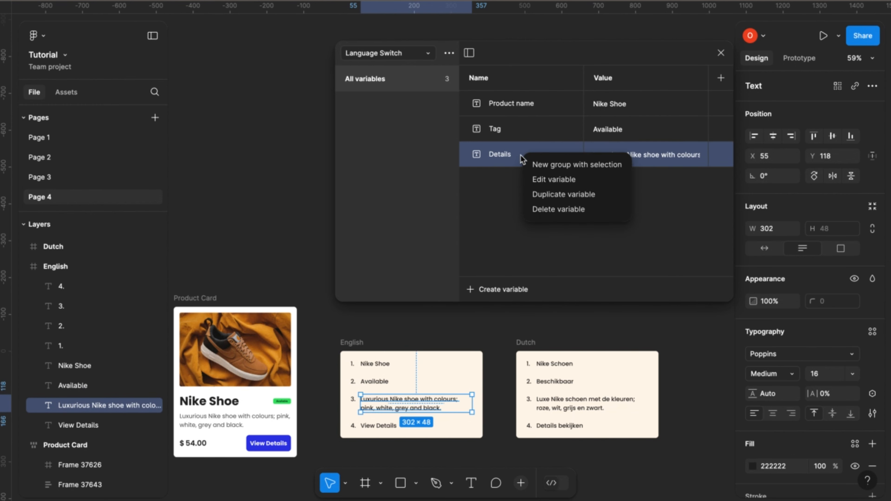
left_click(544, 194)
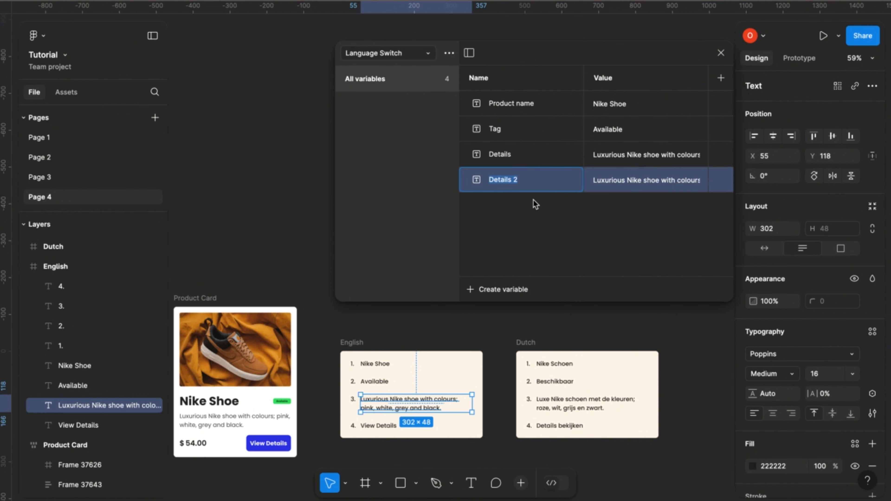
left_click(515, 183)
double_click(520, 179)
type("CTA text")
key("Return")
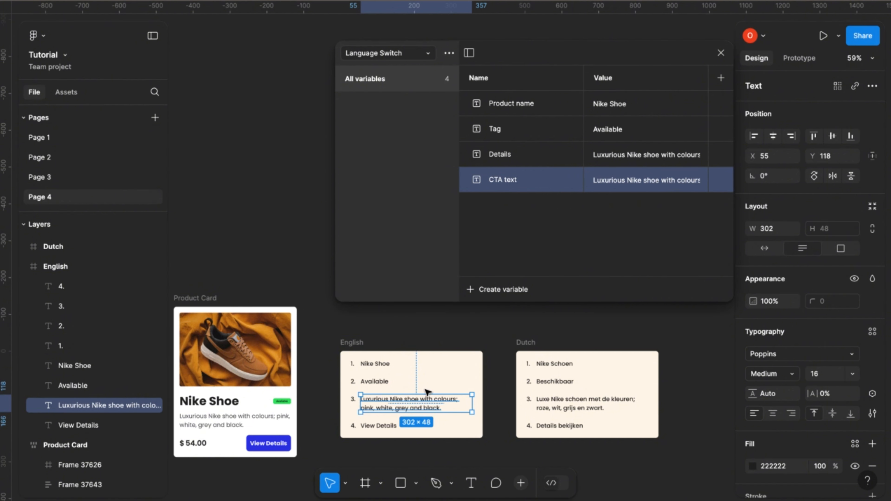
Copy "View Details" from the English frame and paste it as the CTA text variable's value.
left_click(394, 426)
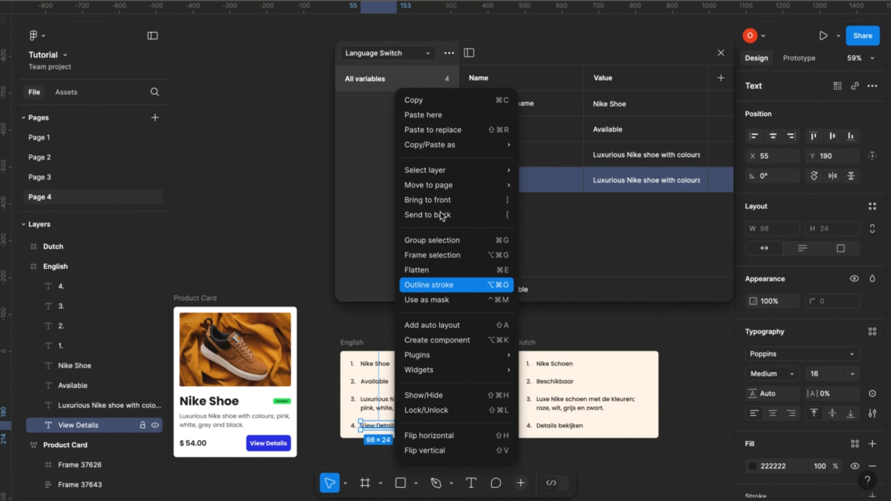
left_click(438, 103)
double_click(624, 180)
key("ctrl+v")
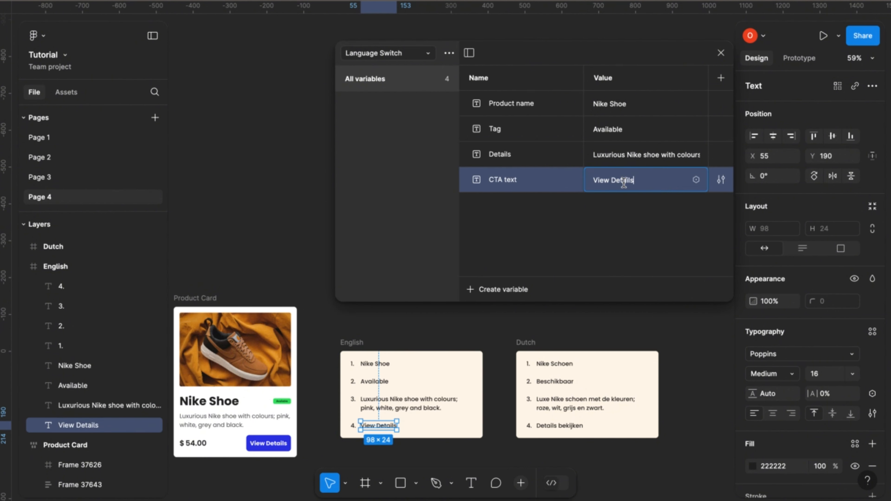
key("Return")
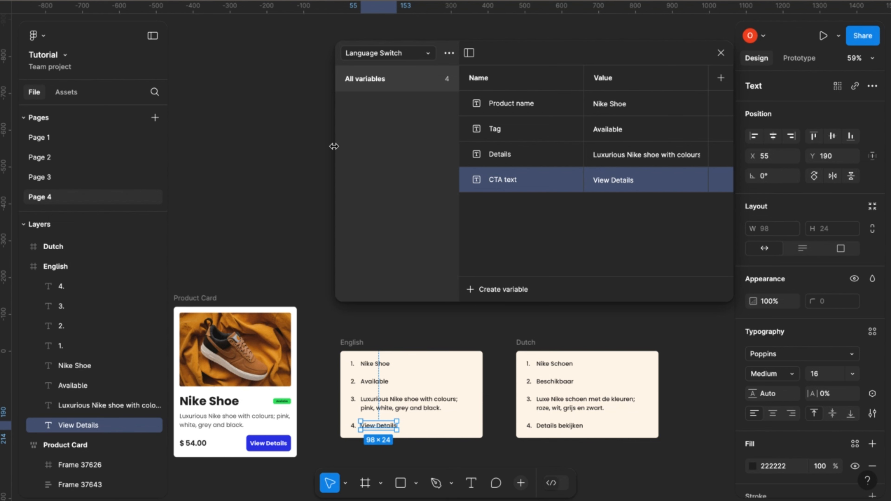
Widen the variables window, rename the Value mode to "English" and add a second mode named "Dutch".
left_click_drag(333, 147, 125, 156)
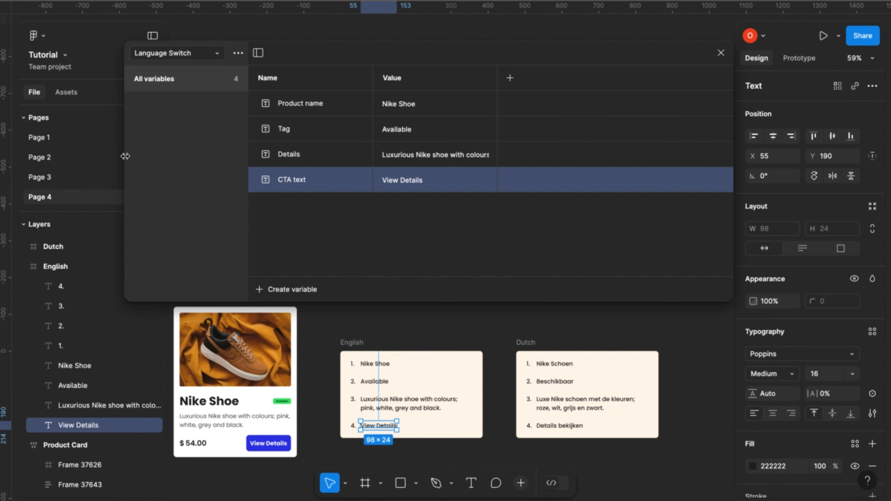
double_click(400, 82)
type("English")
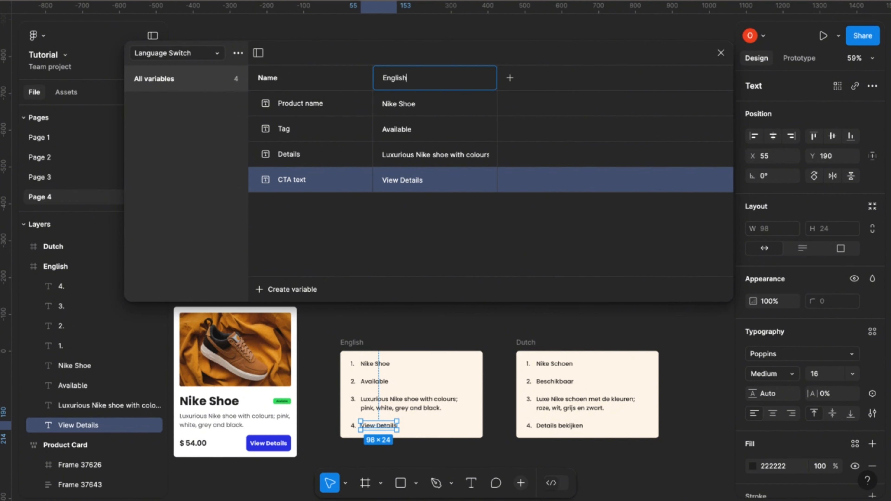
left_click(510, 78)
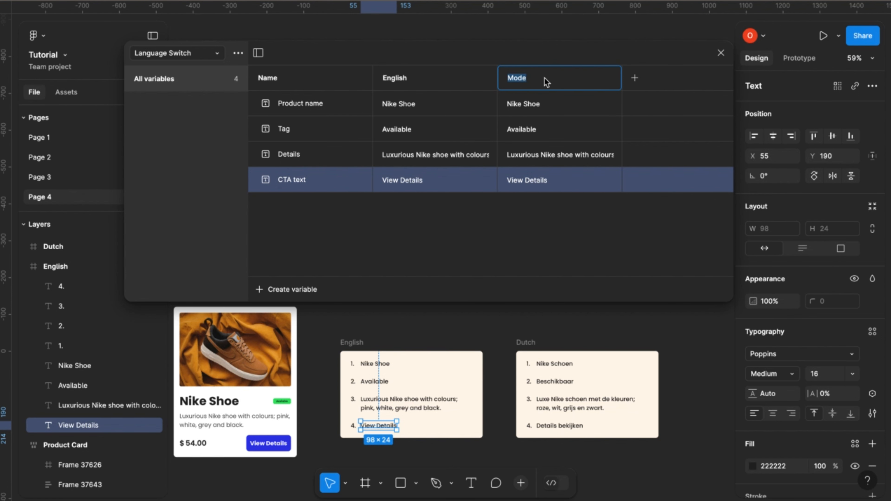
type("Dutch")
left_click(570, 237)
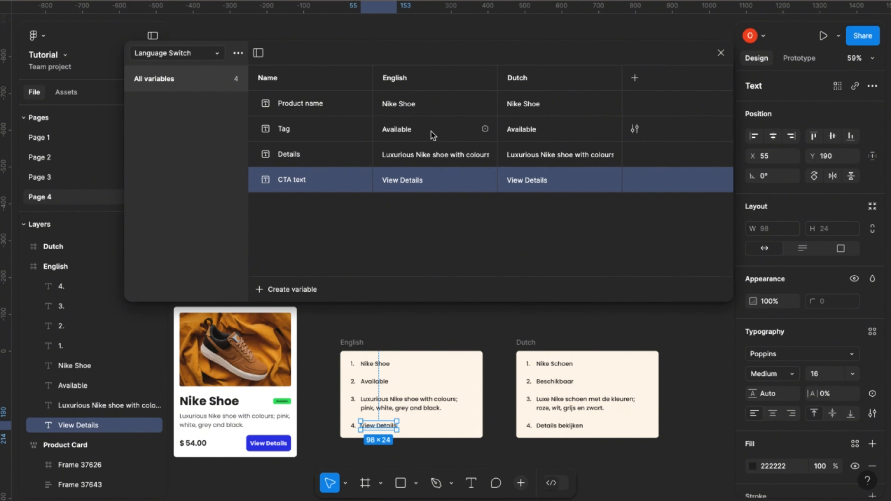
Copy "Nike Schoen" from the Dutch frame into the Product name variable's Dutch value, removing the stray trailing letter.
left_click(556, 365)
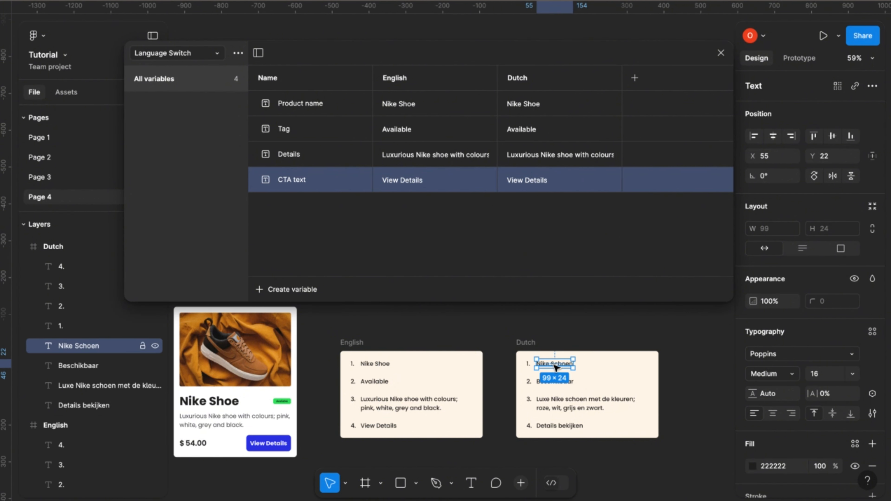
right_click(556, 367)
left_click(575, 97)
double_click(536, 104)
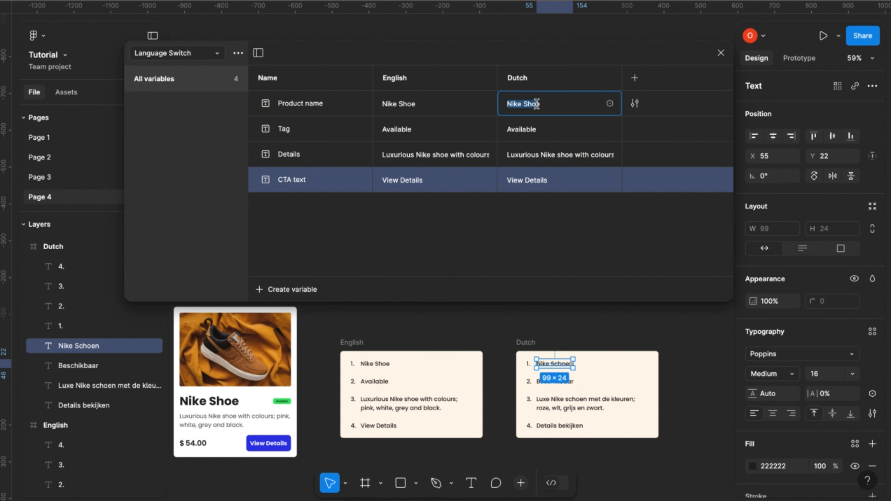
key("ctrl+v")
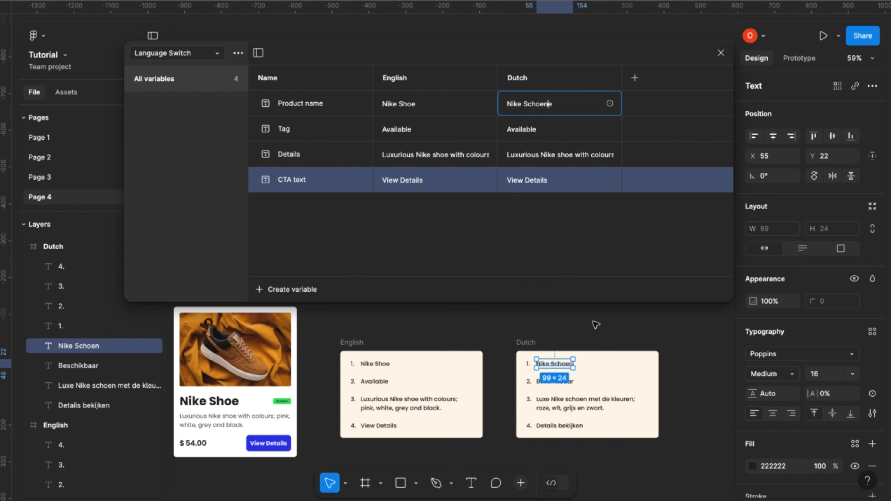
left_click(556, 103)
key("BackSpace")
left_click(496, 244)
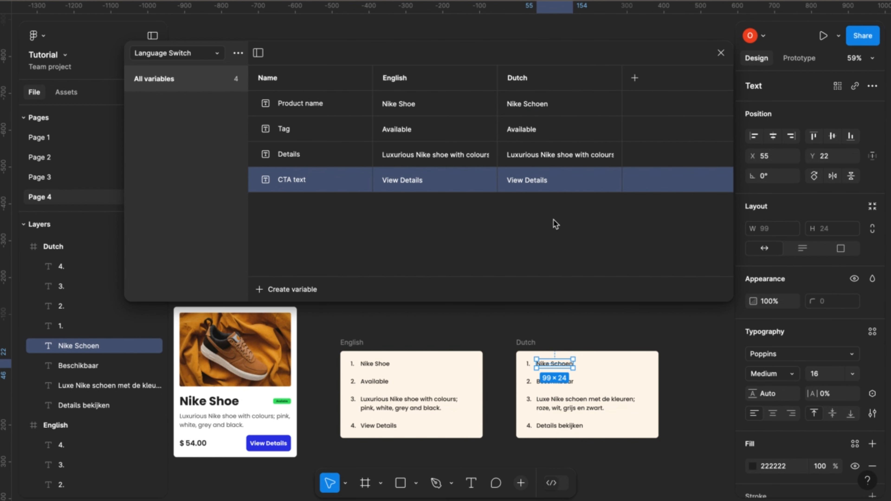
Copy "Beschikbaar" from the Dutch frame and paste it as the Tag variable's Dutch value.
left_click(567, 383)
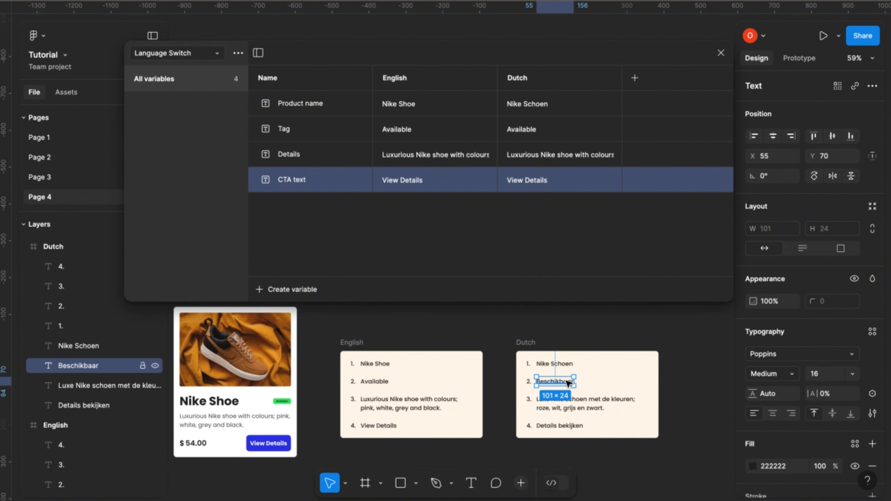
right_click(568, 383)
left_click(610, 100)
double_click(538, 130)
key("ctrl+v")
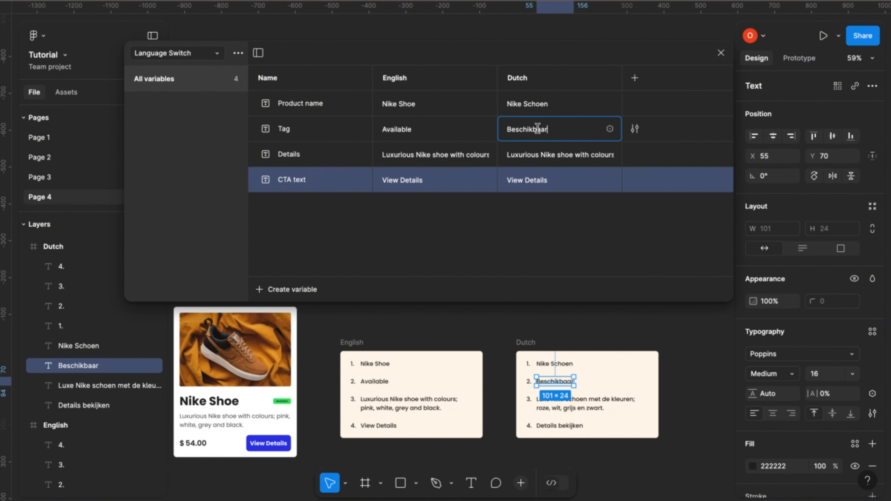
left_click(572, 407)
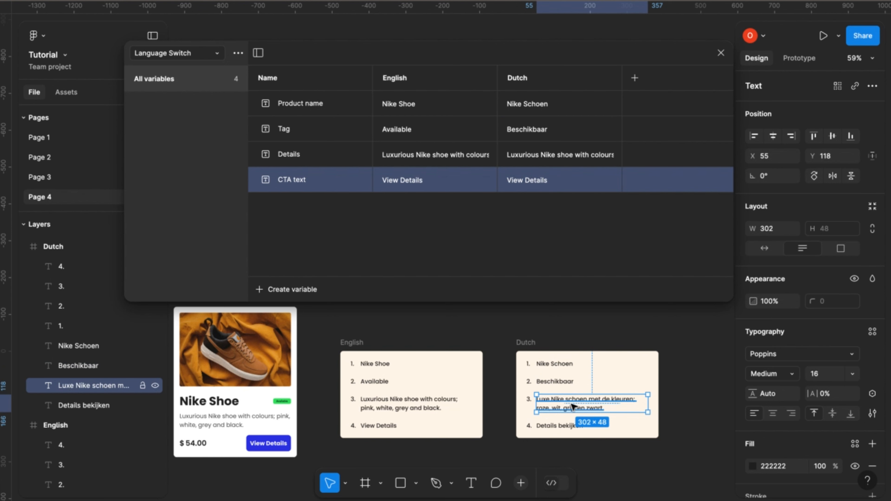
right_click(572, 407)
left_click(596, 130)
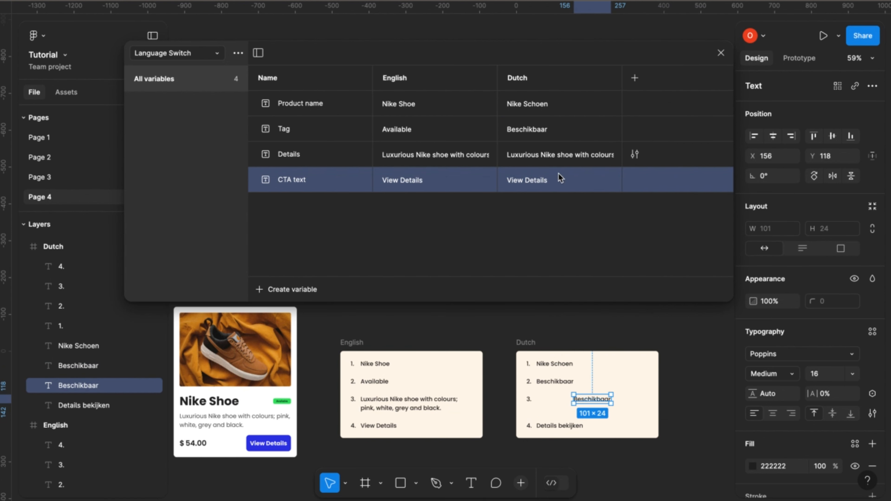
key("ctrl+z")
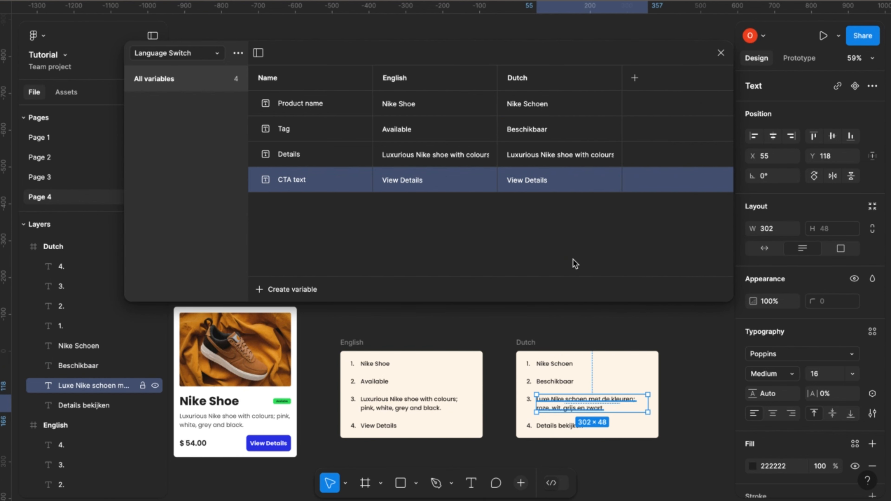
Copy "Luxe Nike schoen met de kleuren; roze, wit, grijs en zwart." from the Dutch frame into the Details variable's Dutch value.
right_click(575, 407)
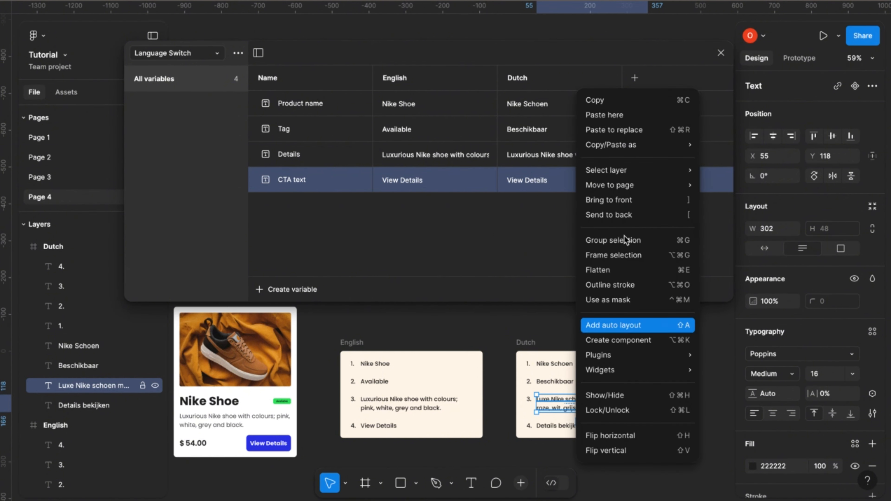
left_click(615, 100)
double_click(527, 155)
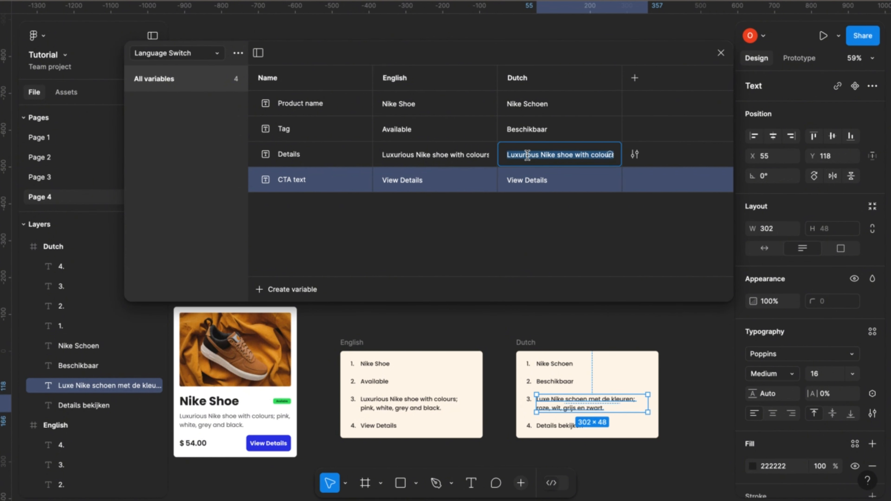
key("ctrl+v")
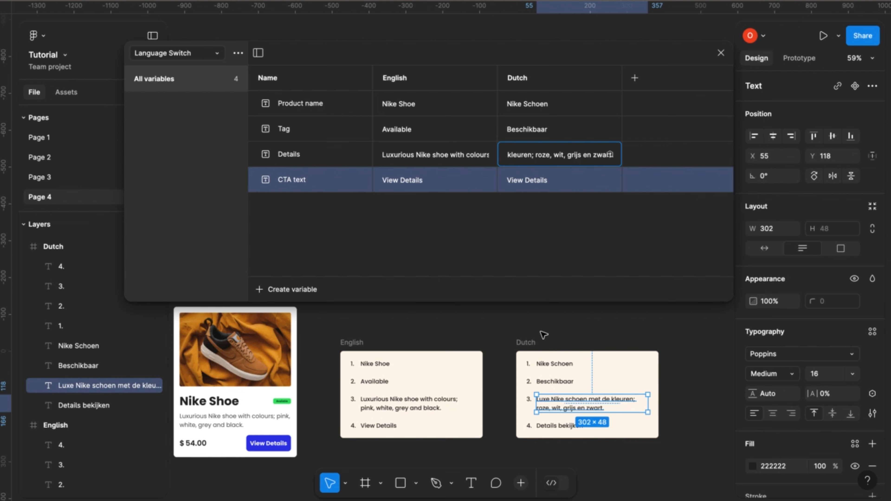
Copy "Details bekijken" from the Dutch frame into the CTA text variable's Dutch value and close the variables window.
left_click(554, 427)
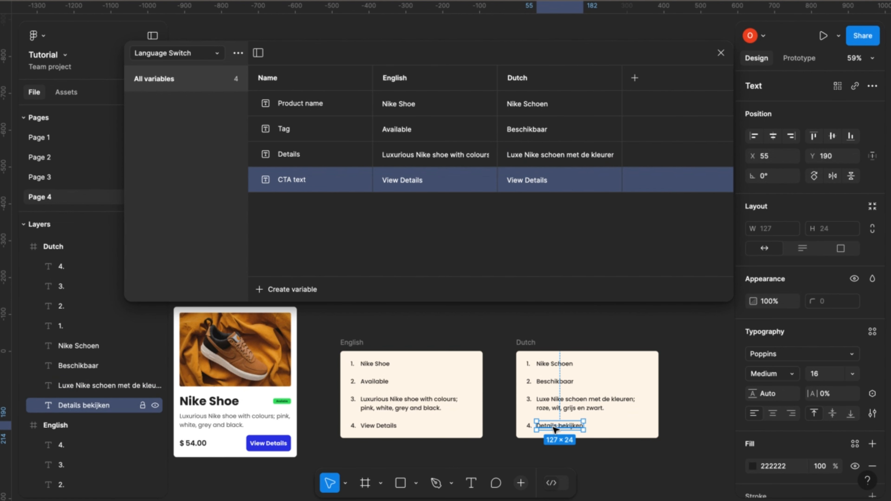
right_click(554, 428)
mouse_move(618, 169)
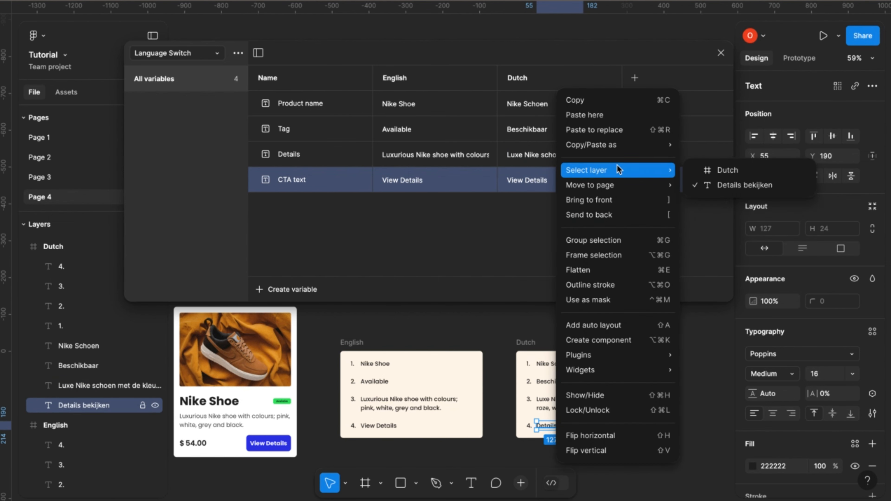
left_click(610, 100)
double_click(545, 179)
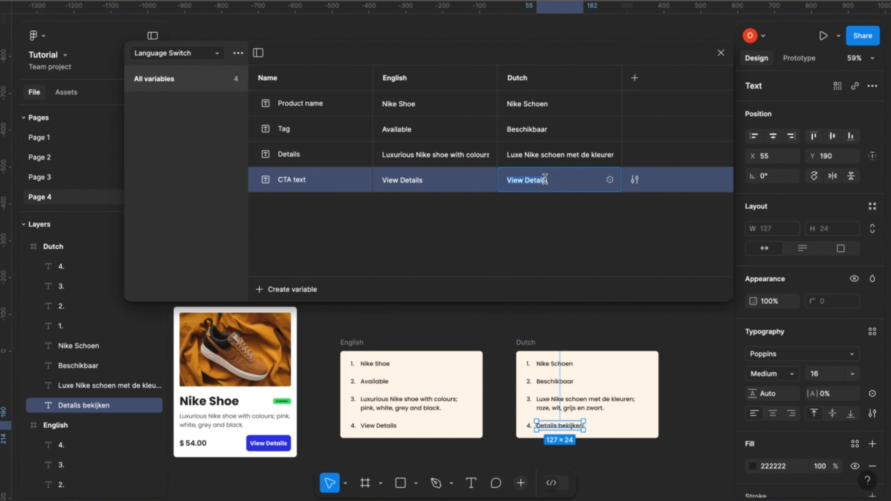
key("ctrl+v")
left_click(509, 253)
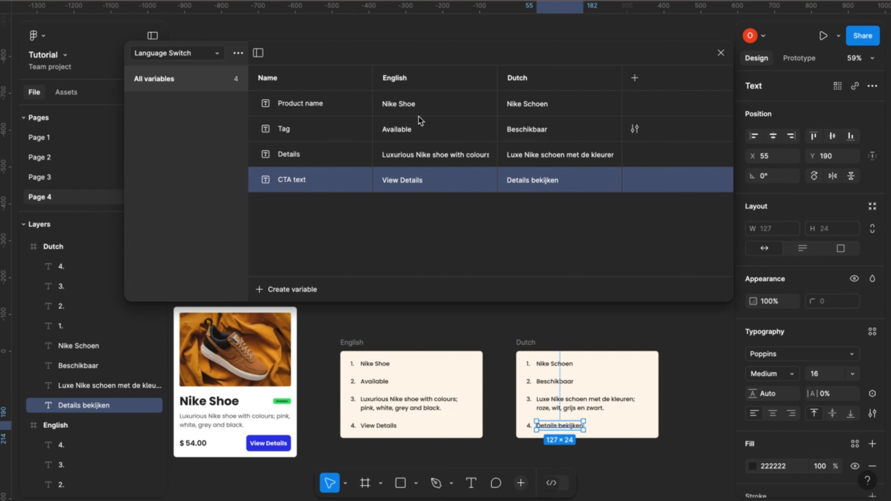
left_click(720, 54)
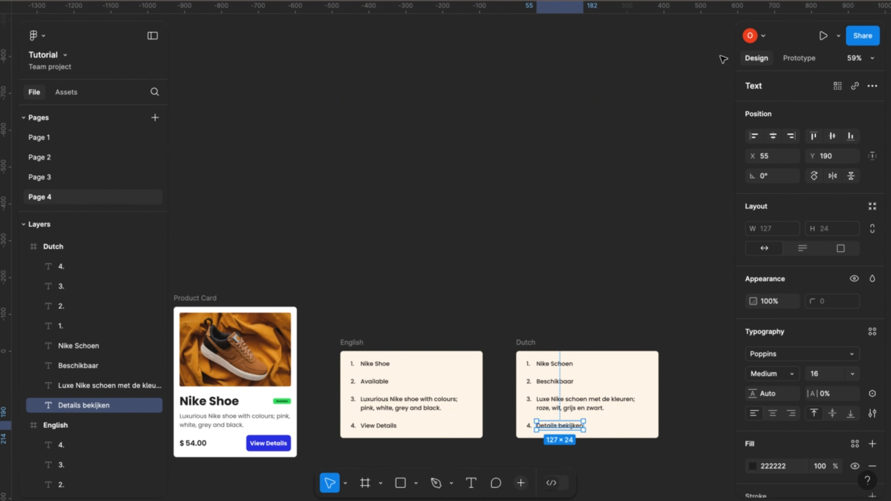
Duplicate the Product Card frame and place the copy to the right of the Dutch frame, at about X 9522, Y 3652.
scroll(582, 245, "down", 5)
scroll(583, 245, "left", 3)
scroll(377, 274, "down", 2)
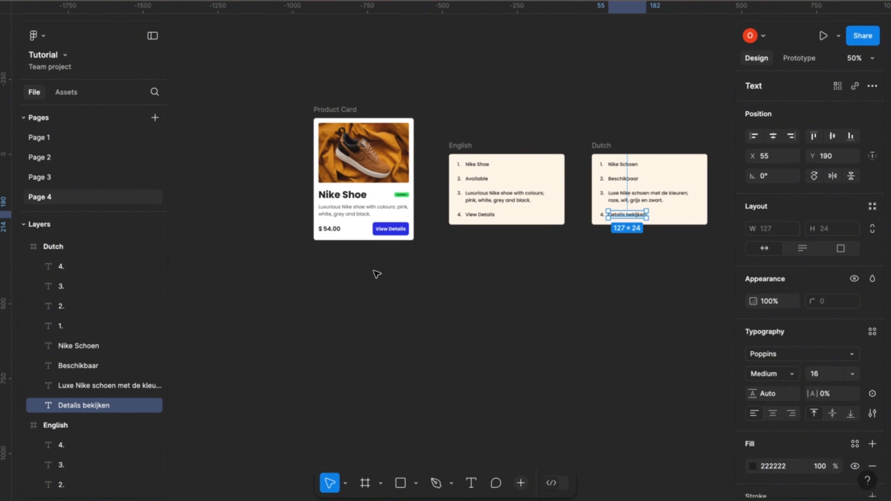
scroll(377, 273, "right", 3)
left_click(377, 274)
scroll(377, 274, "right", 1)
scroll(370, 282, "down", 2)
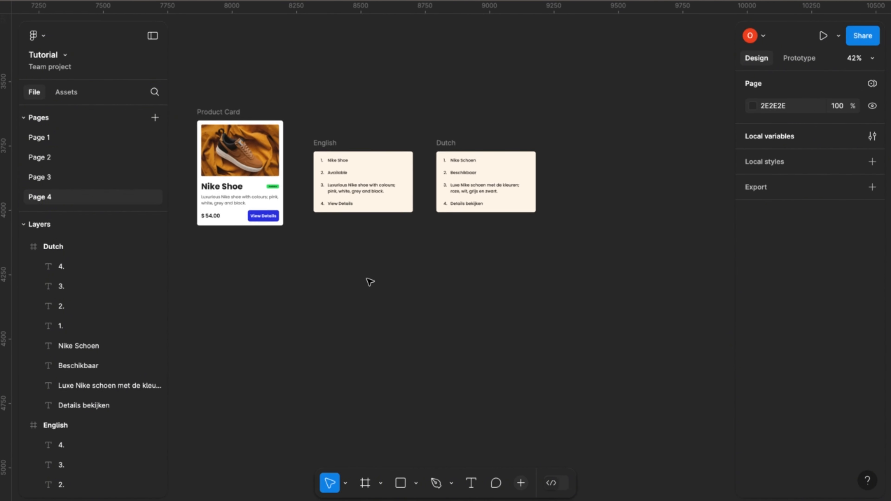
scroll(370, 281, "down", 1)
scroll(225, 115, "right", 2)
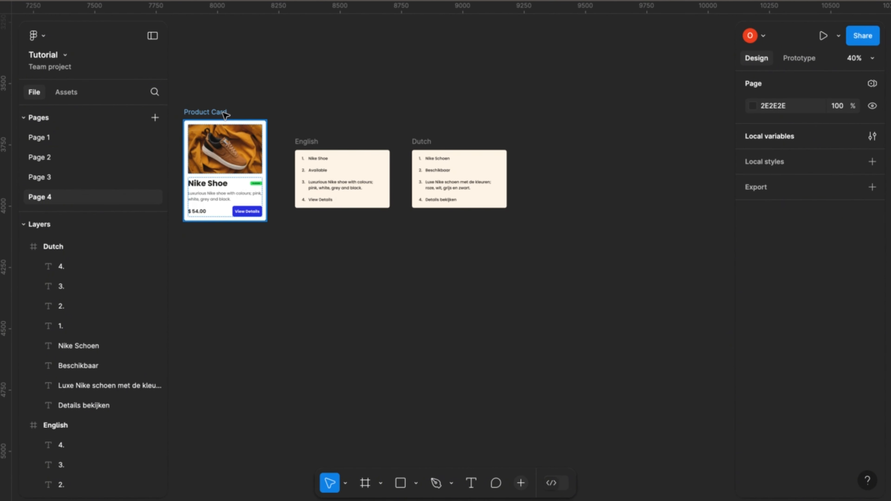
left_click(225, 115)
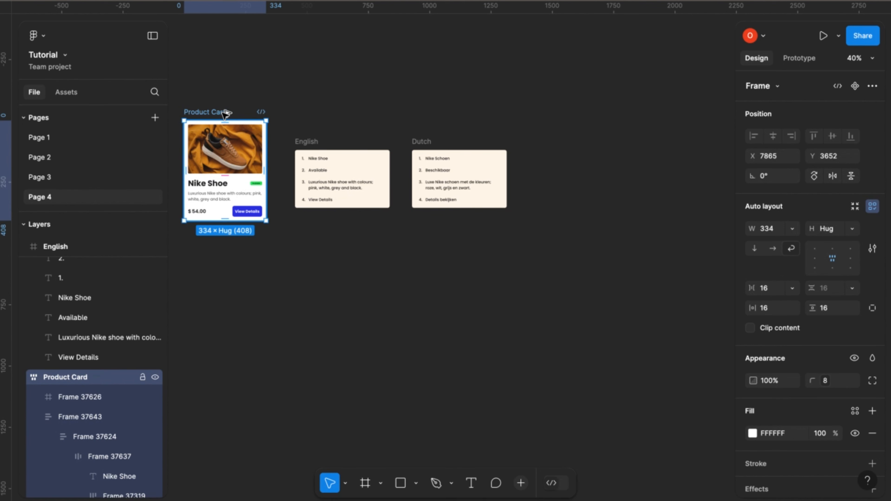
left_click_drag(226, 115, 631, 114)
scroll(628, 117, "right", 4)
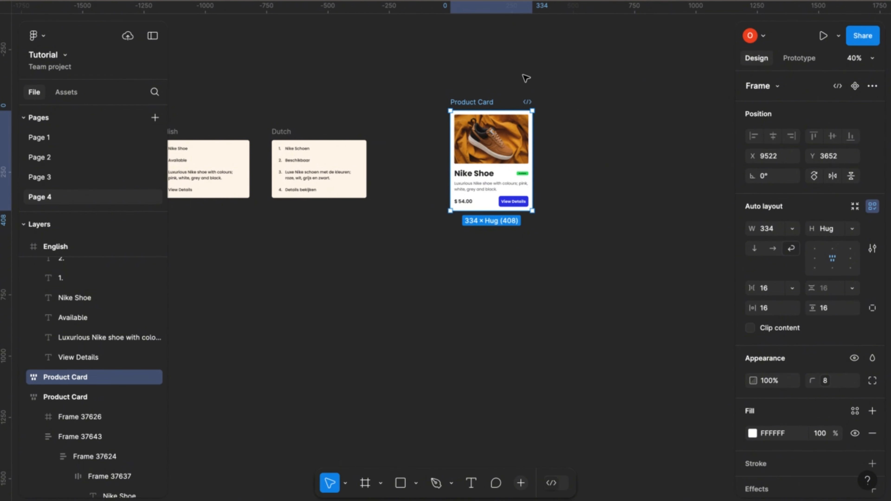
Apply the Product name variable from the Language Switch collection to the "Nike Shoe" title in the copied product card.
scroll(505, 183, "up", 5)
double_click(477, 169)
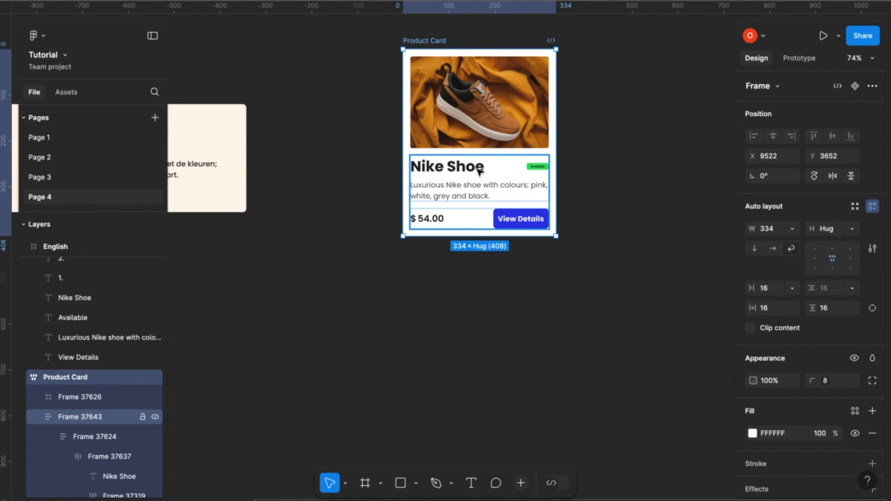
double_click(477, 169)
double_click(478, 169)
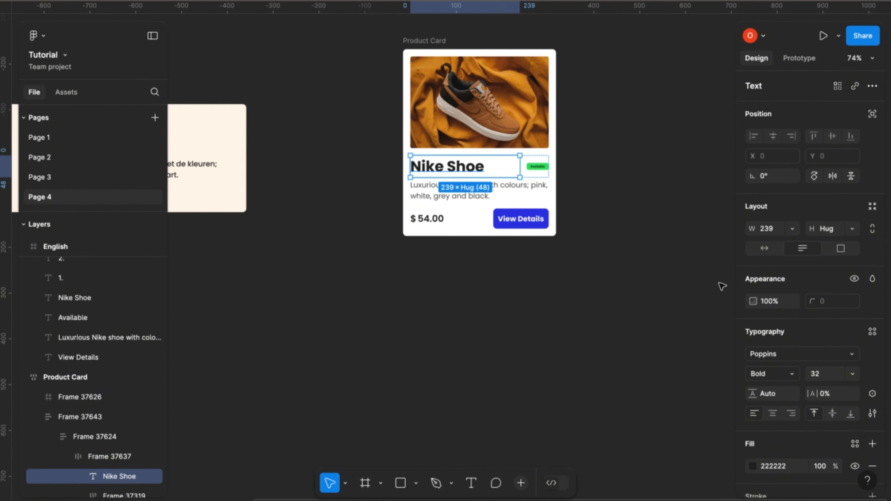
scroll(783, 363, "down", 3)
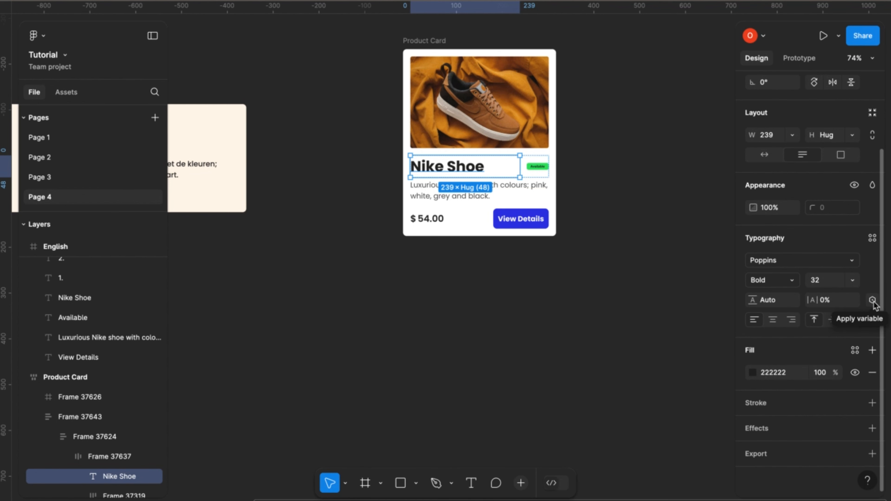
left_click(873, 300)
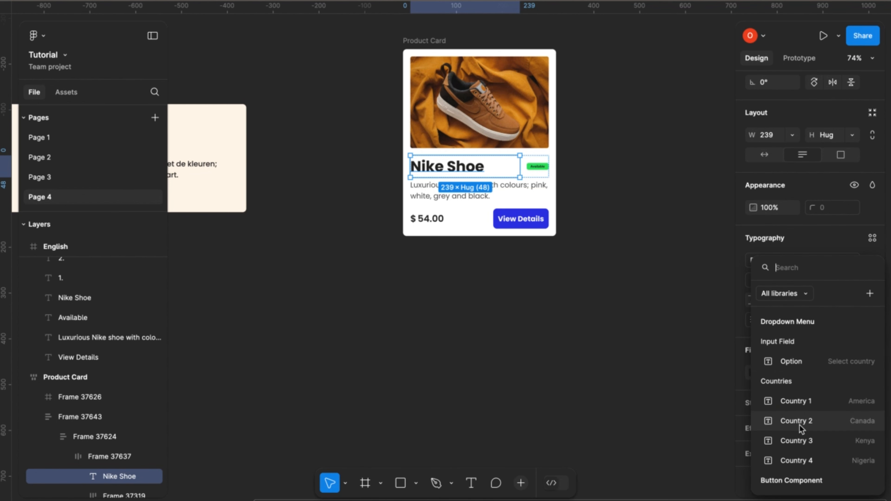
scroll(799, 425, "down", 5)
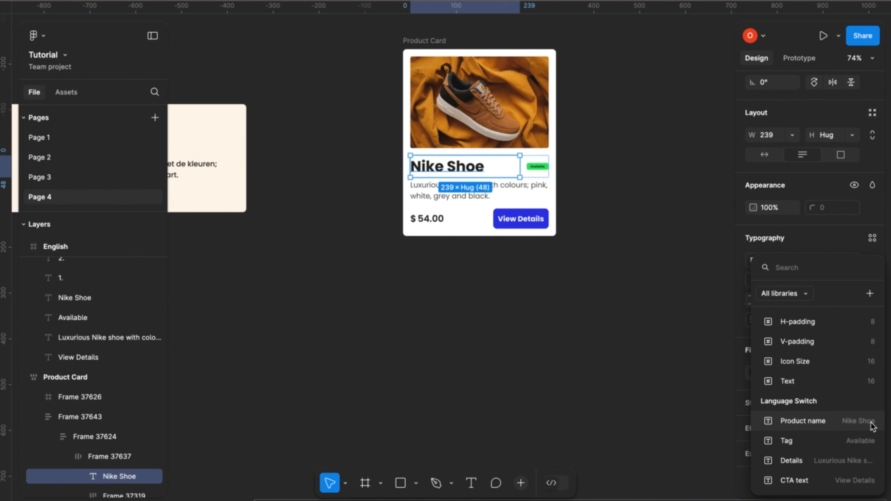
left_click(803, 422)
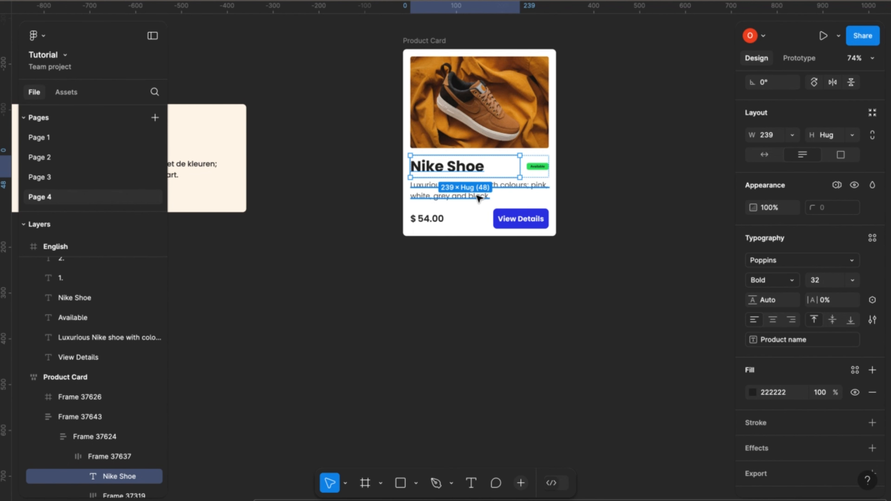
Apply the Language Switch collection's Tag variable to the "Available" text in the copied card's green tag.
scroll(538, 167, "up", 3)
left_click(540, 171)
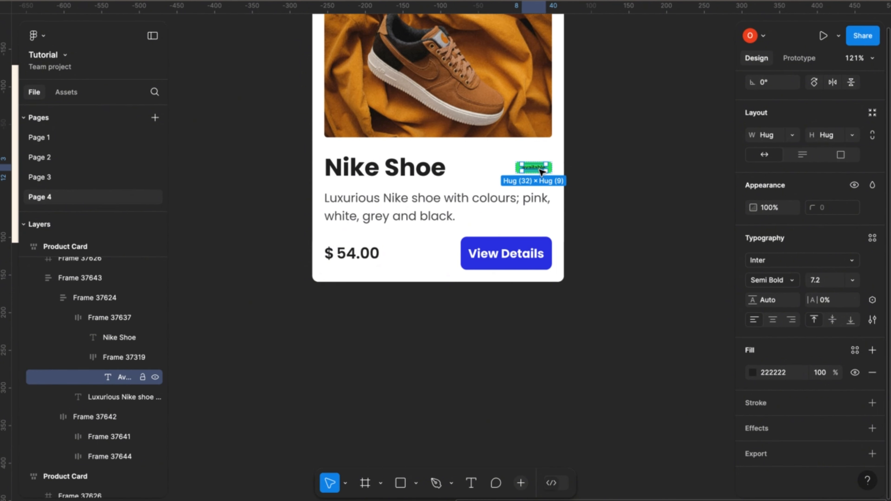
left_click(872, 300)
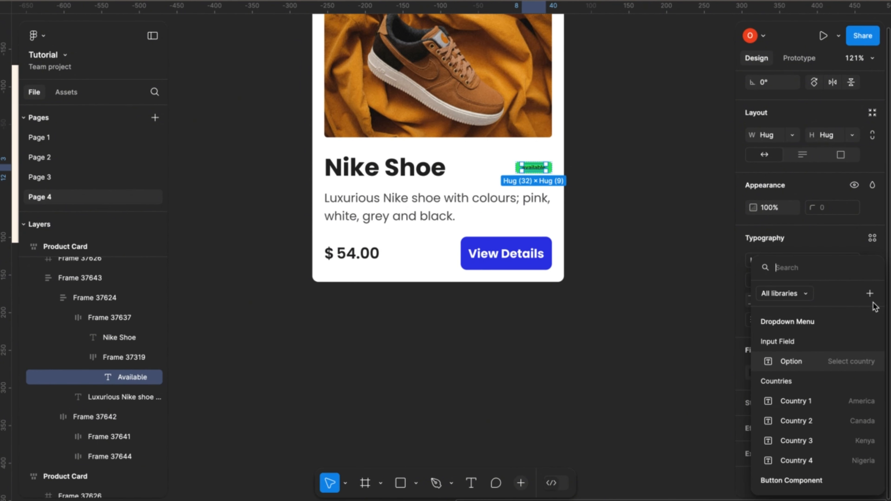
scroll(789, 423, "down", 5)
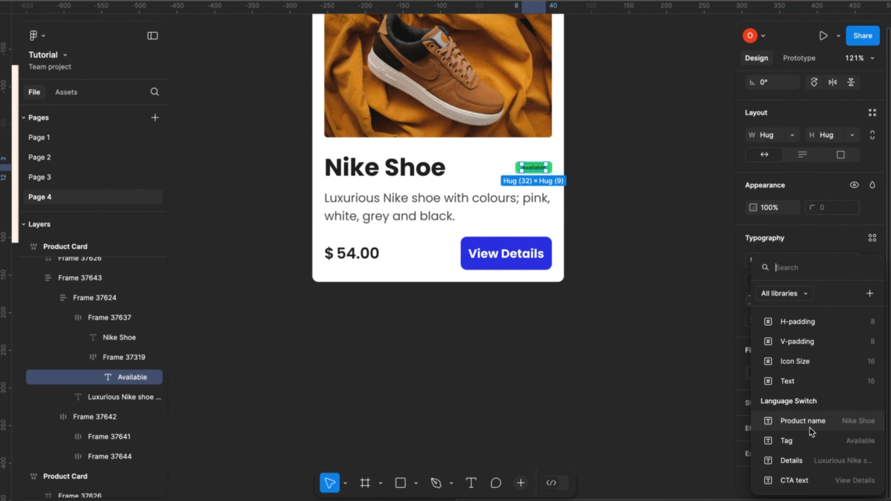
left_click(795, 445)
Apply the Language Switch collection's Details variable to the description text in the copied product card.
left_click(424, 207)
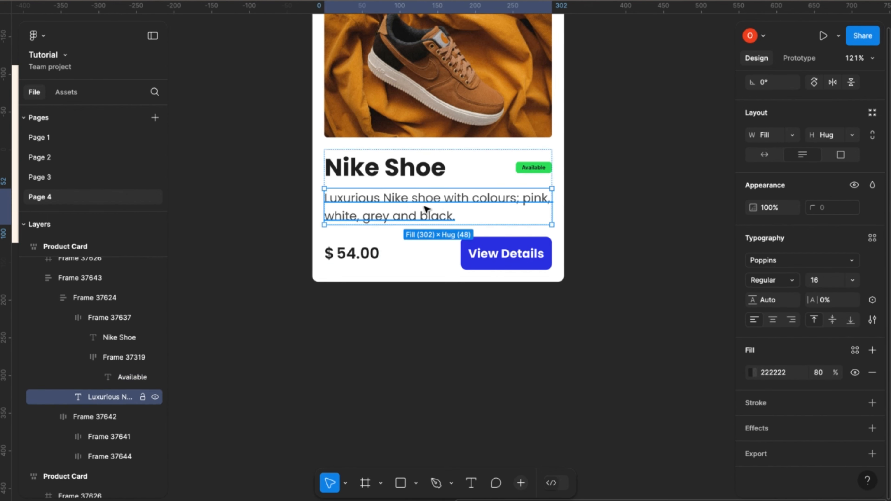
left_click(872, 300)
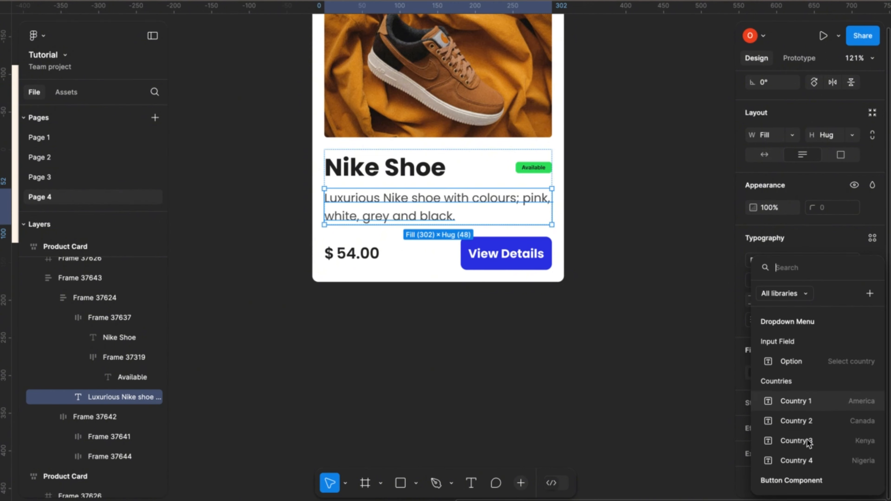
scroll(807, 441, "down", 5)
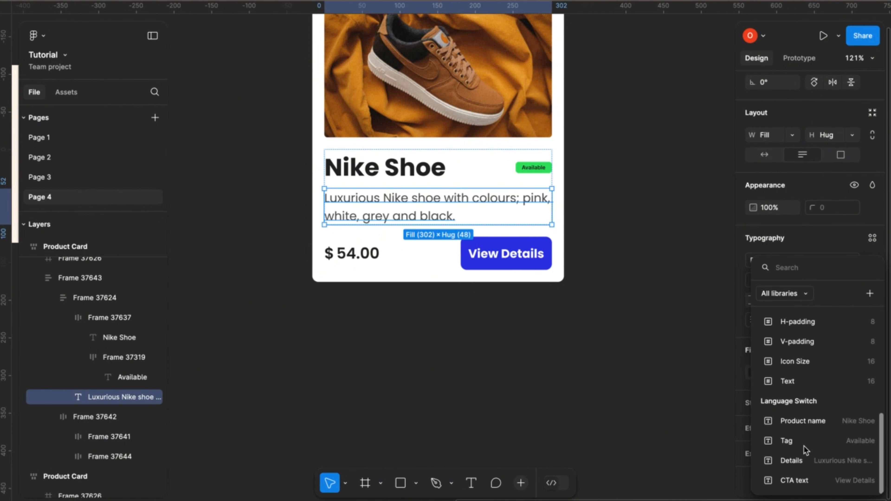
left_click(801, 464)
Apply the Language Switch collection's CTA text variable to the "View Details" button text in the copied product card.
left_click(498, 256)
left_click(498, 256)
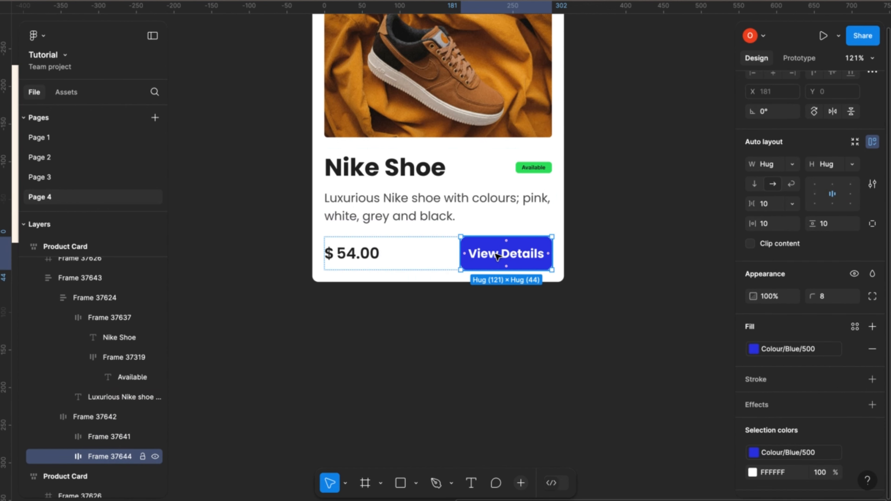
left_click(497, 257)
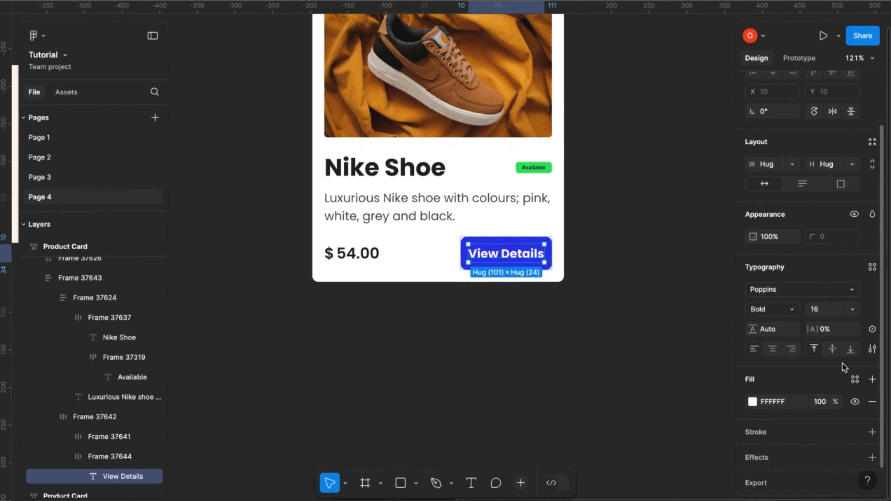
left_click(872, 329)
scroll(767, 453, "down", 5)
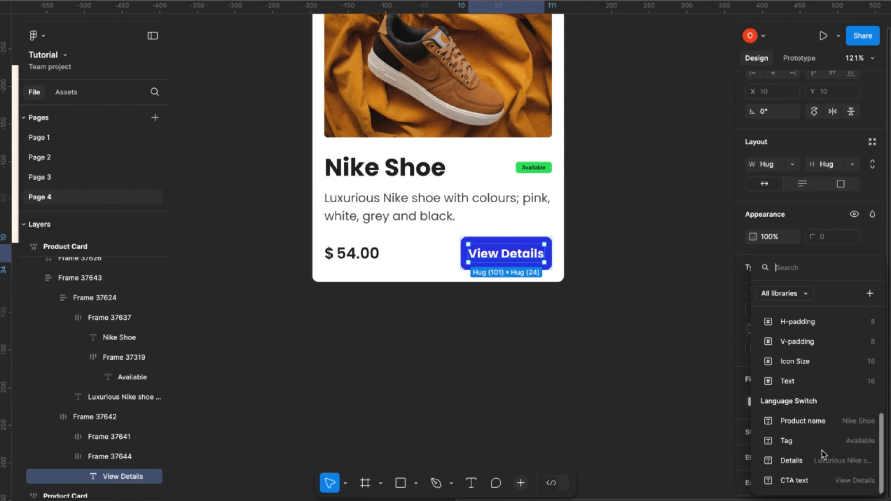
left_click(800, 482)
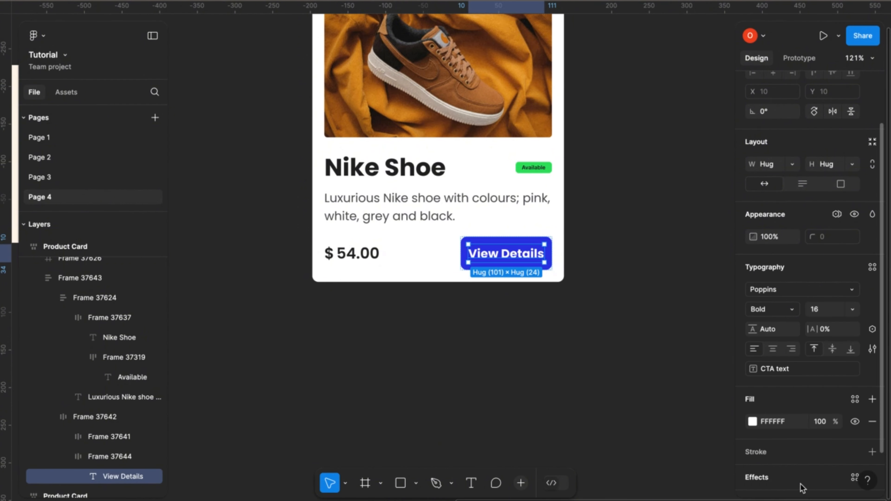
Duplicate the variable-bound Product Card frame so the copy sits directly to its right at X 9896, Y 3652.
scroll(627, 407, "down", 5)
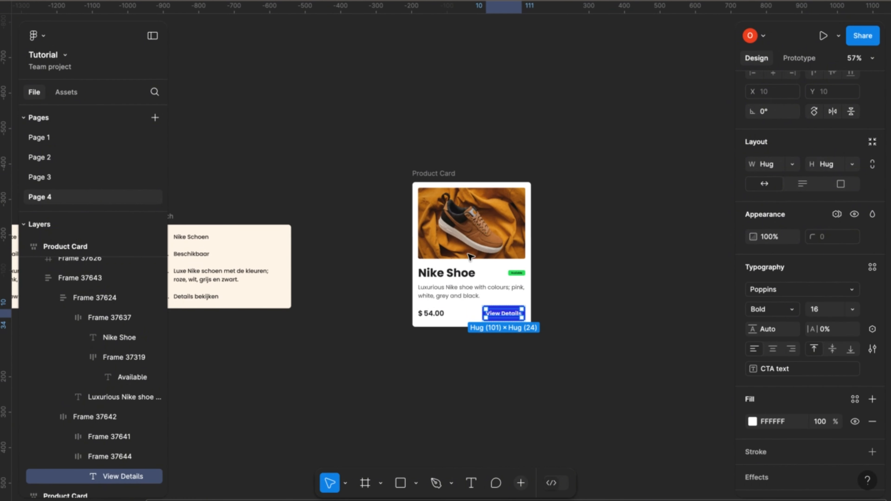
scroll(441, 330, "up", 5)
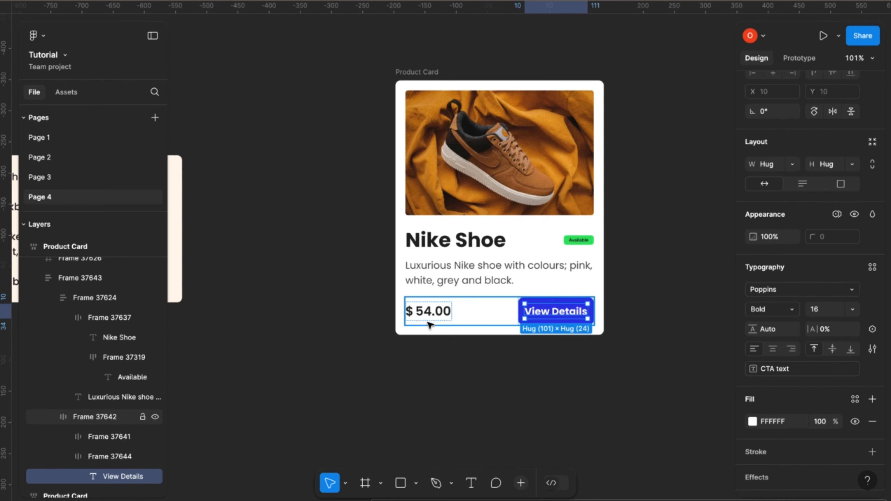
scroll(424, 321, "down", 2)
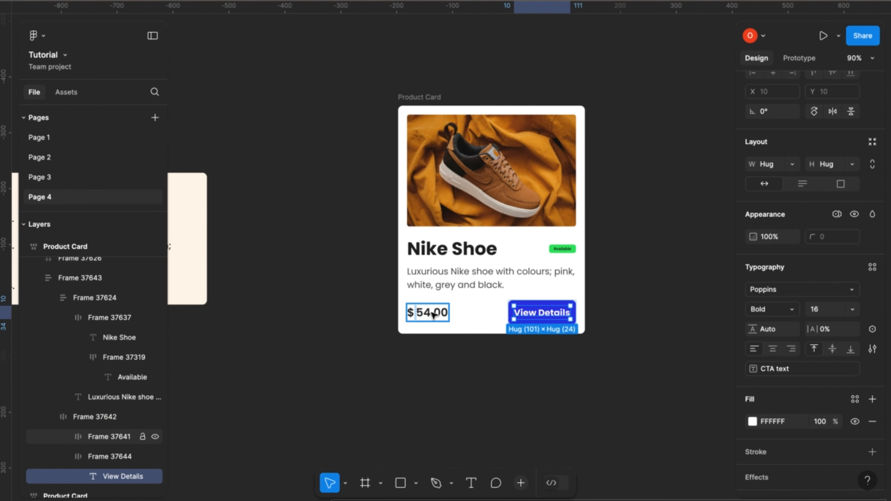
scroll(431, 316, "down", 4)
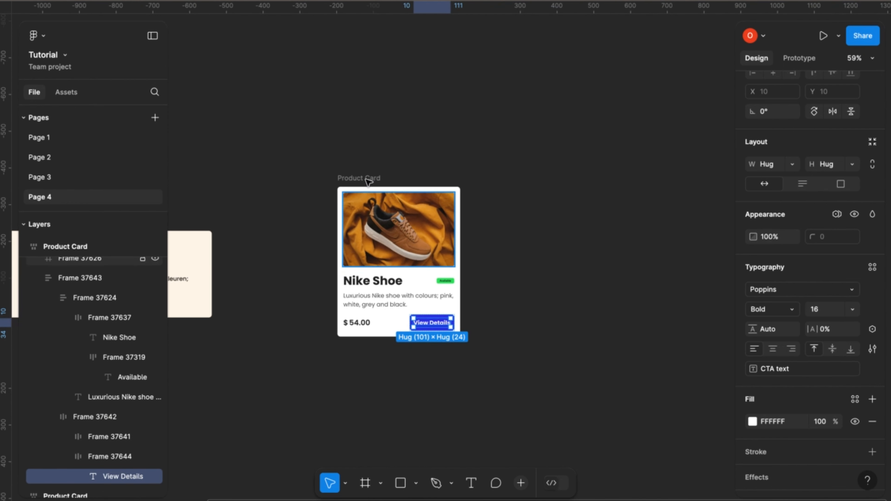
left_click(368, 179)
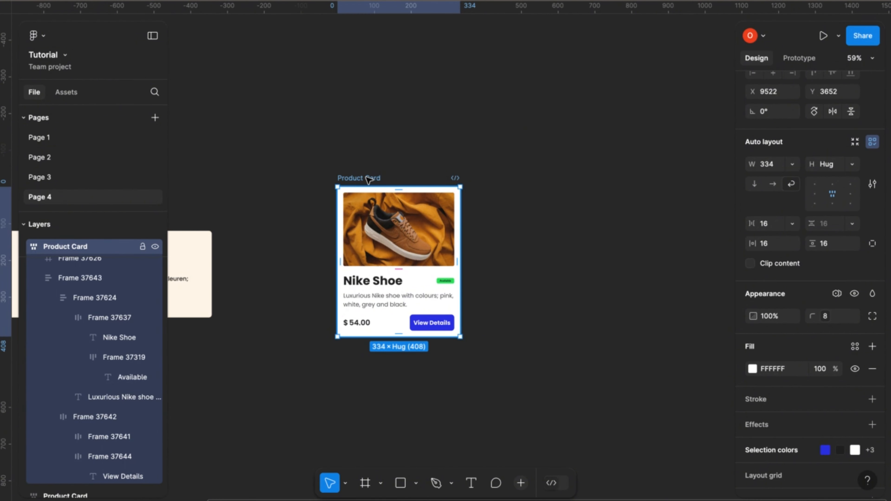
key("ctrl+d")
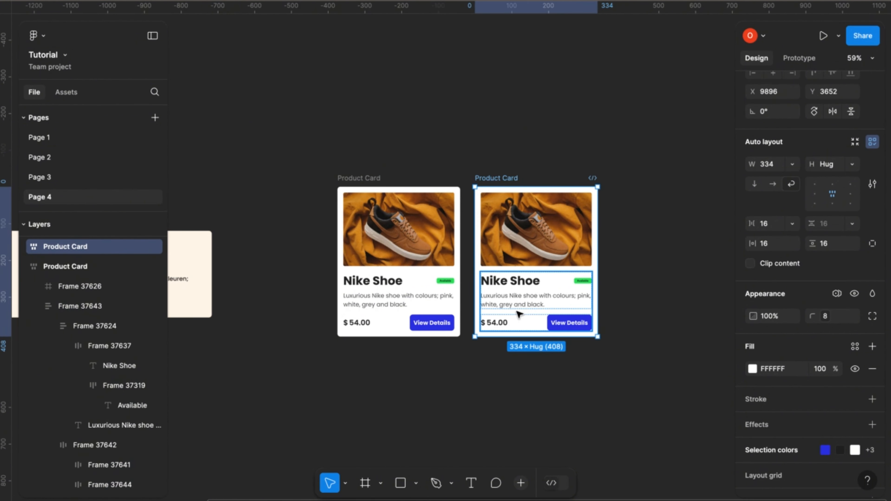
Apply the Language Switch variable mode Dutch to the new Product Card duplicate.
scroll(521, 312, "down", 2)
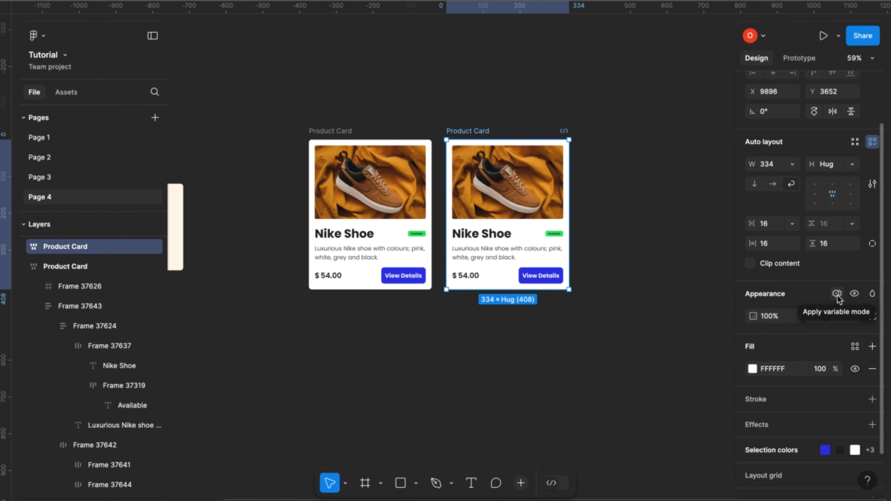
left_click(836, 294)
mouse_move(818, 339)
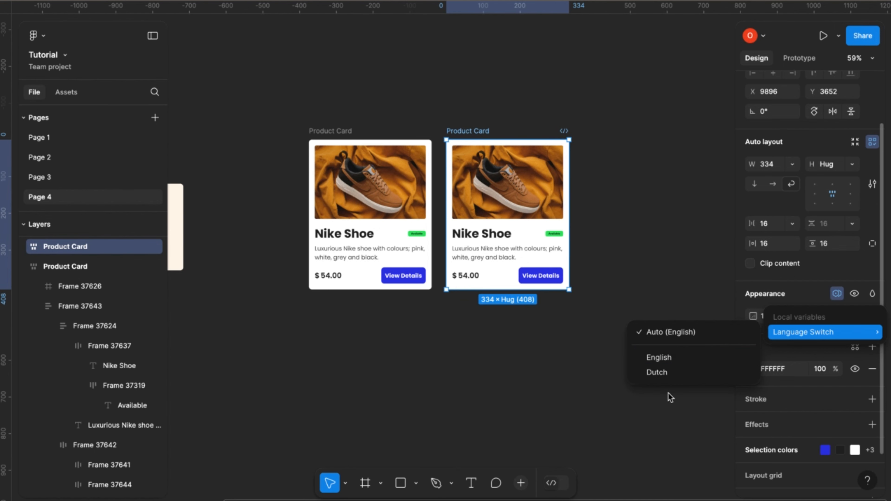
left_click(664, 373)
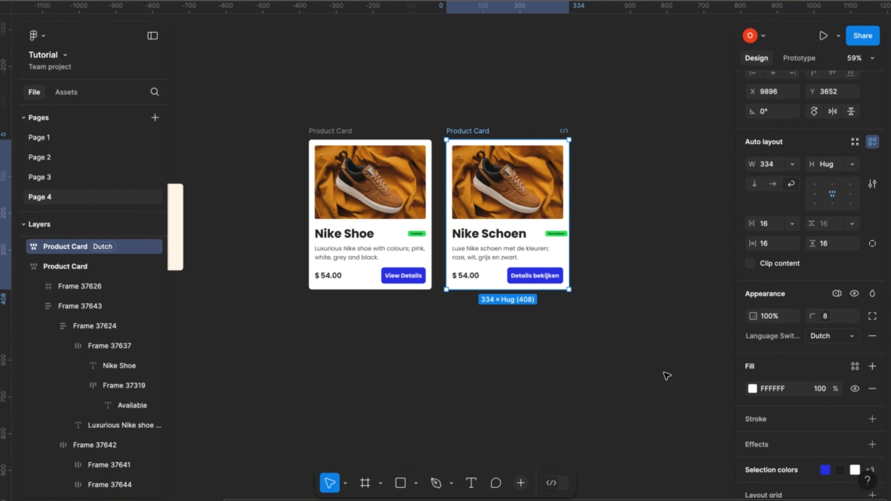
Set the Language Switch variable mode of the first variable-bound Product Card, at X 9522, explicitly to English.
scroll(504, 314, "up", 5)
scroll(504, 313, "up", 4)
scroll(504, 313, "left", 3)
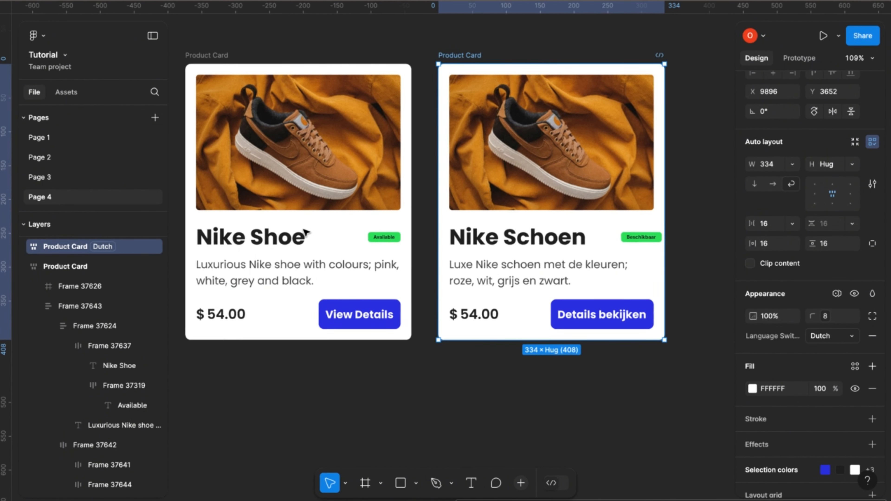
scroll(279, 202, "down", 1)
left_click(200, 48)
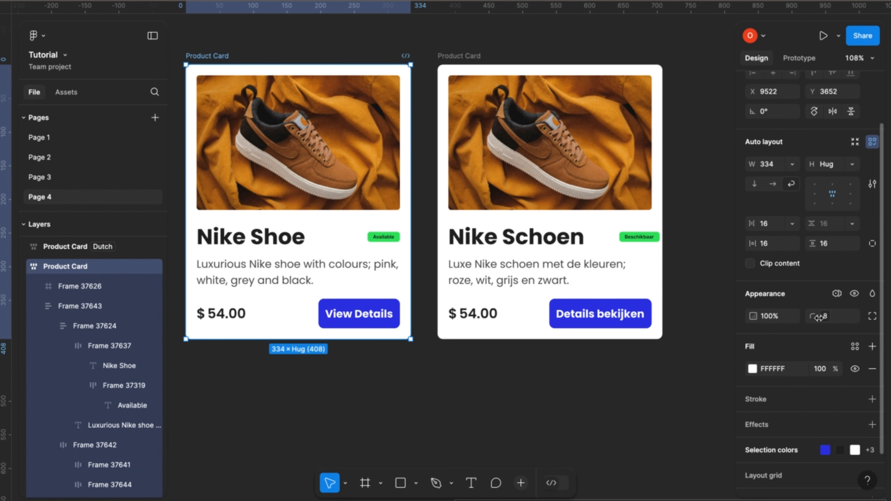
left_click(836, 294)
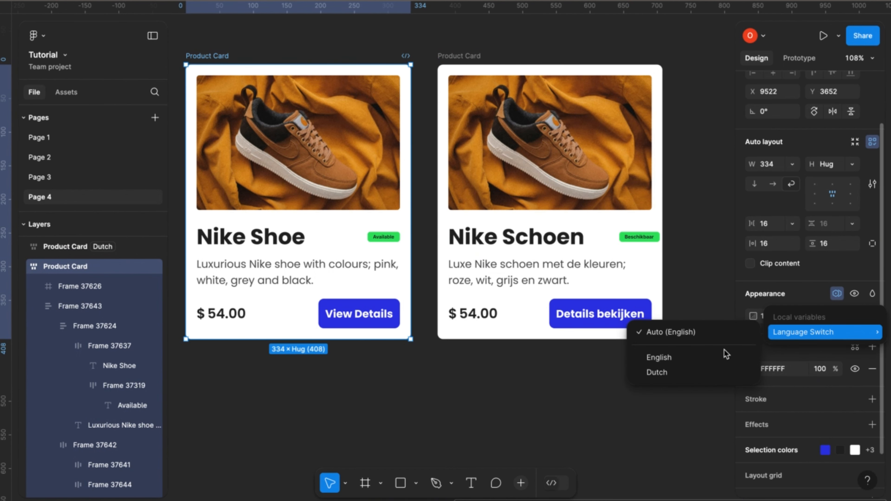
left_click(664, 361)
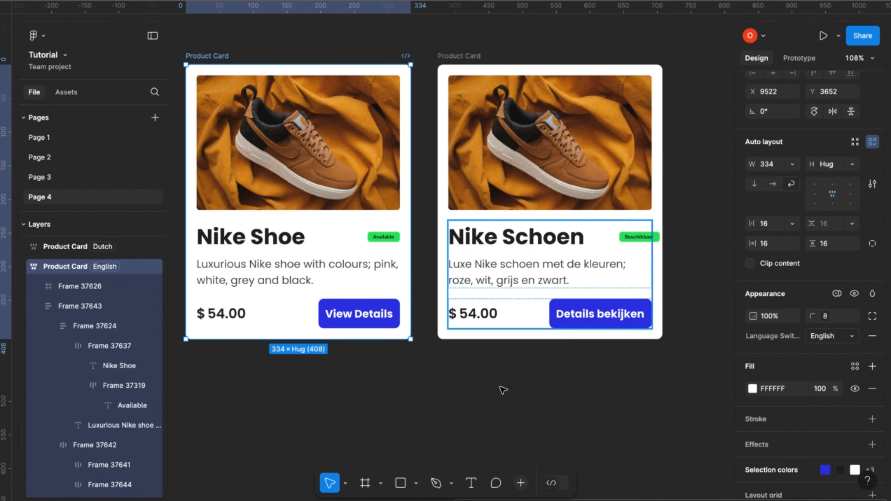
Deselect the card and compare the English and Dutch product cards with each other and with the source text frames.
scroll(501, 401, "down", 3)
scroll(502, 401, "down", 1)
scroll(501, 400, "right", 1)
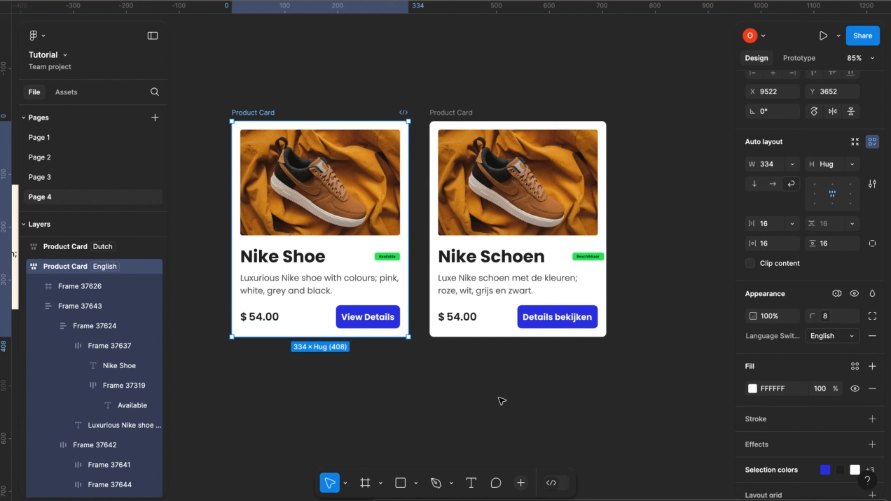
left_click(481, 370)
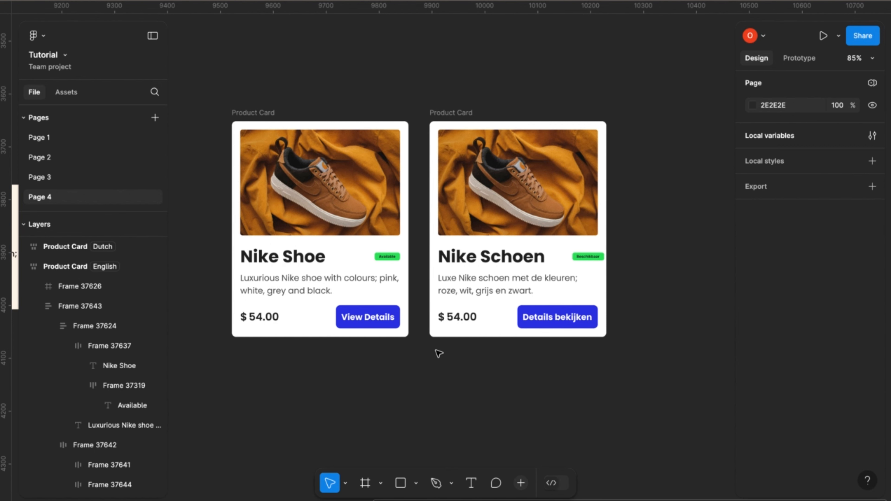
scroll(437, 355, "down", 5)
scroll(437, 355, "left", 2)
scroll(437, 355, "down", 1)
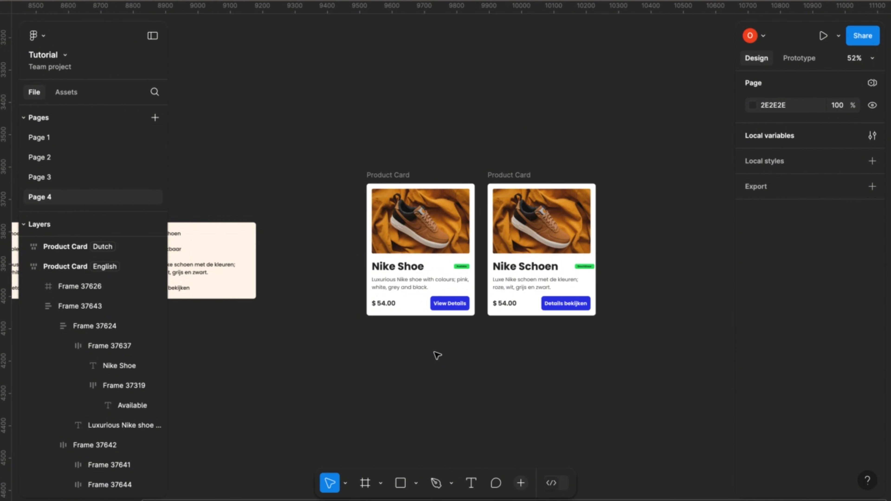
scroll(501, 252, "up", 5)
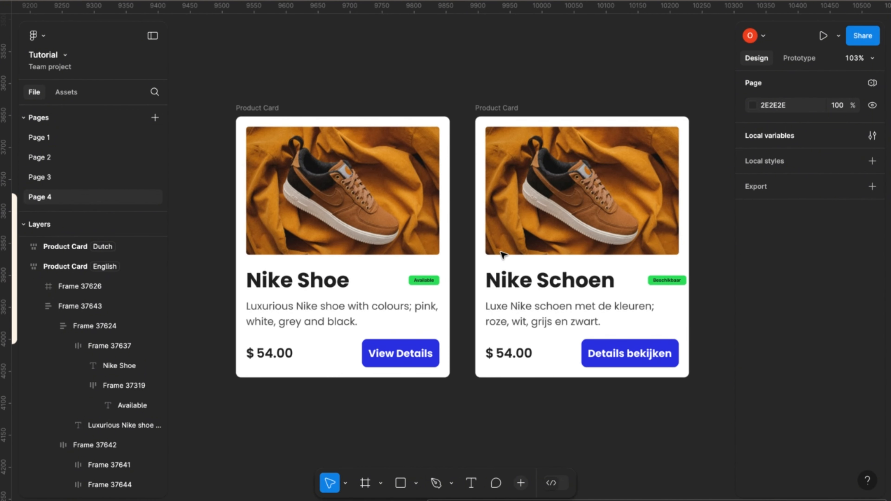
scroll(503, 254, "down", 2)
scroll(438, 395, "down", 4)
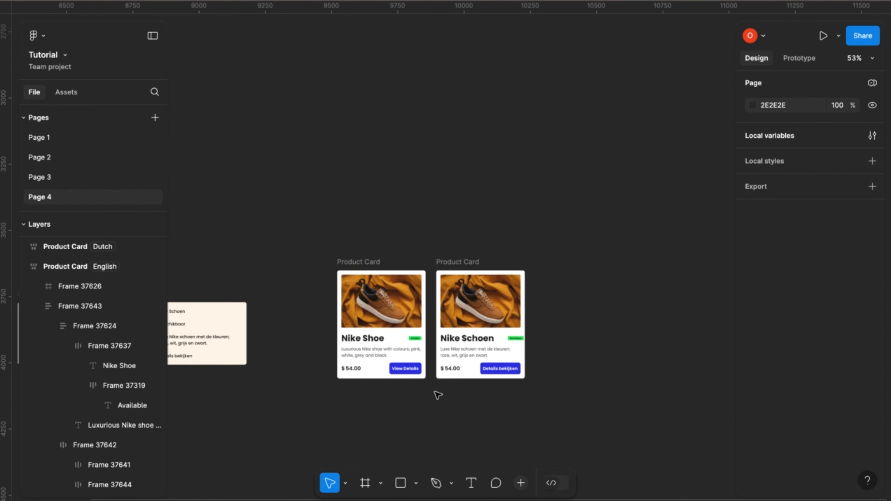
scroll(437, 395, "down", 2)
scroll(437, 395, "down", 3)
scroll(437, 395, "left", 3)
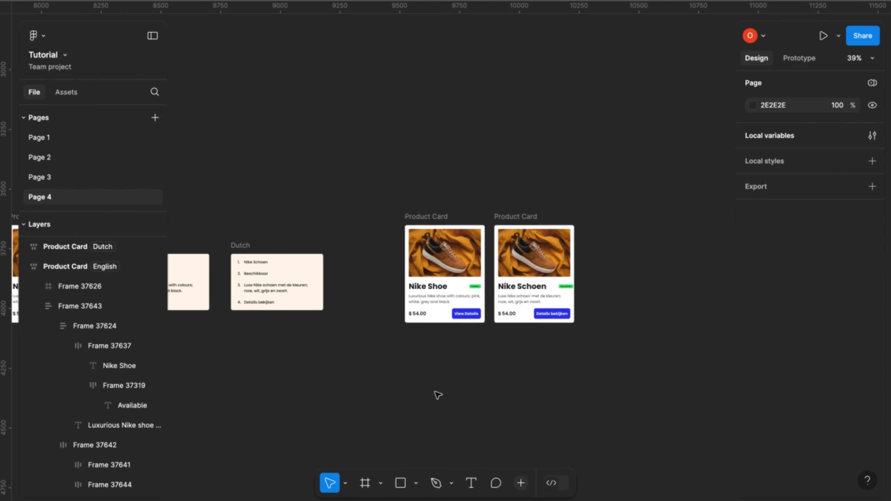
scroll(430, 368, "left", 3)
scroll(372, 337, "left", 1)
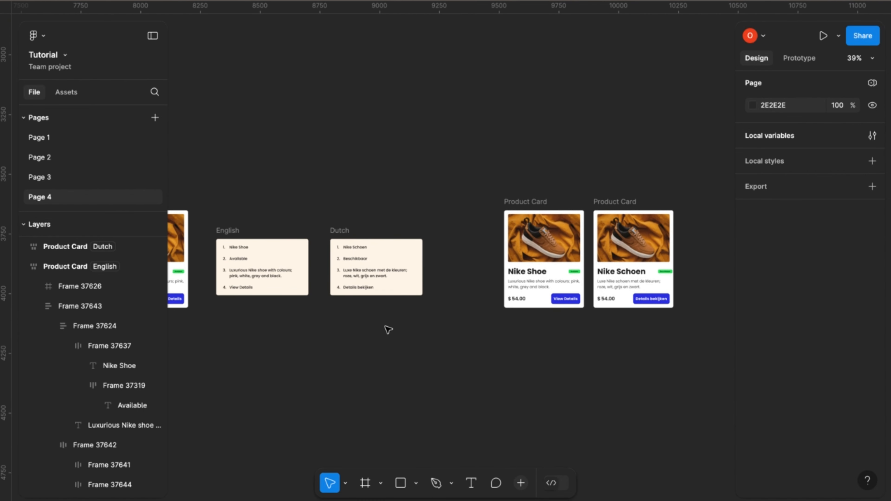